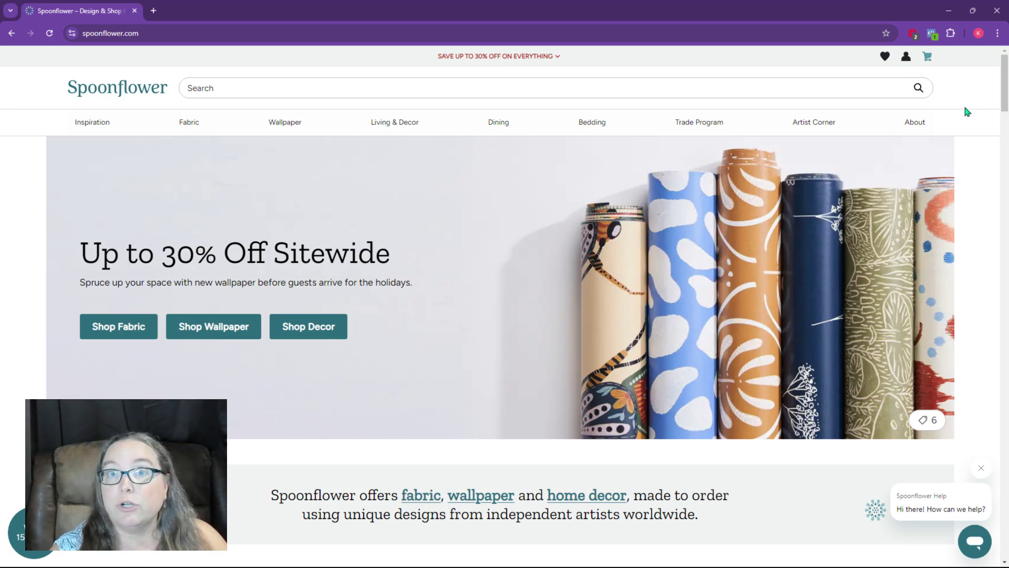
- Browse the Account Settings, Orders and Spoondollars pages, ending on Tax Info
left_click(906, 58)
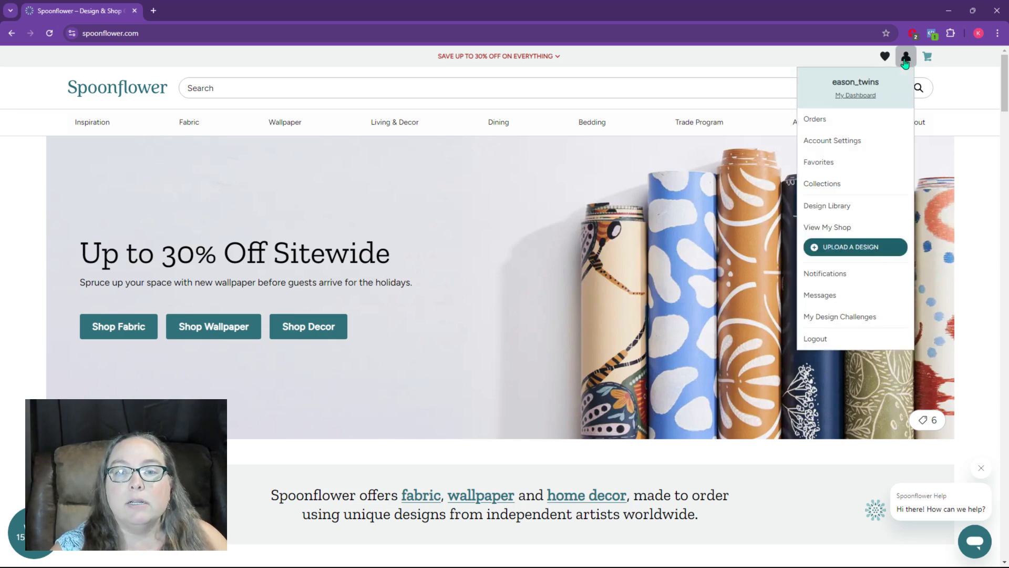
left_click(842, 151)
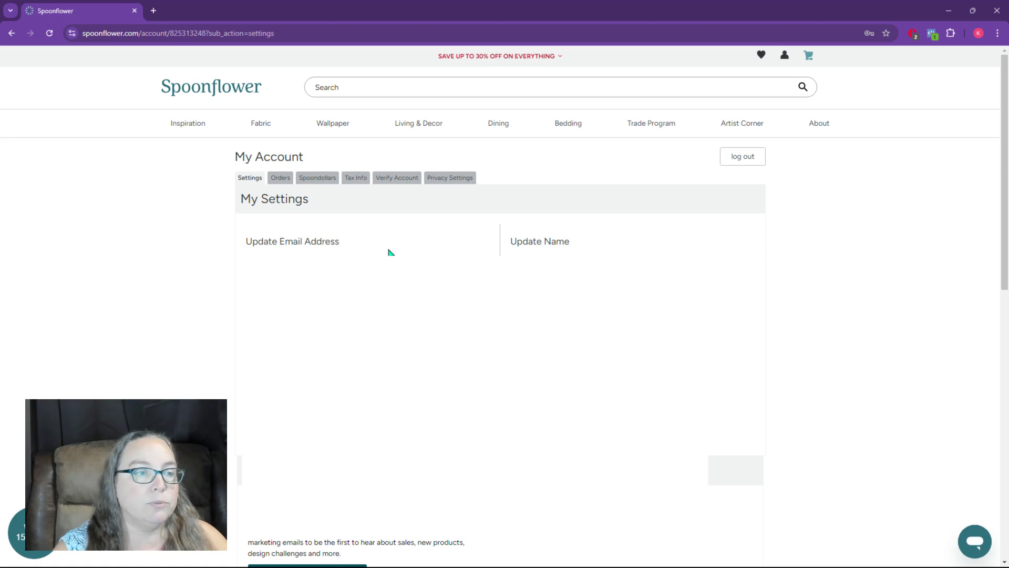
left_click(282, 179)
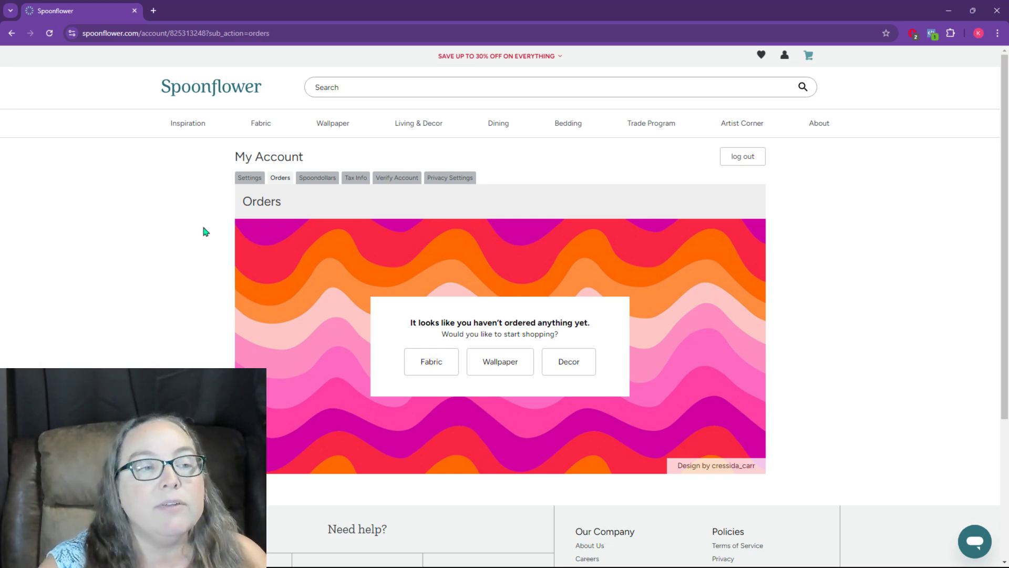
left_click(323, 178)
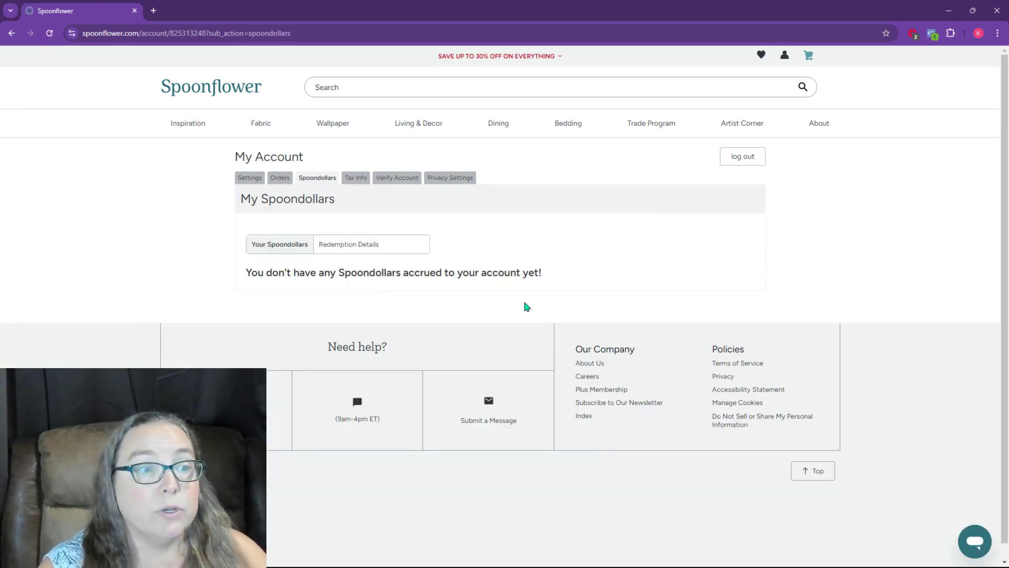
left_click(357, 181)
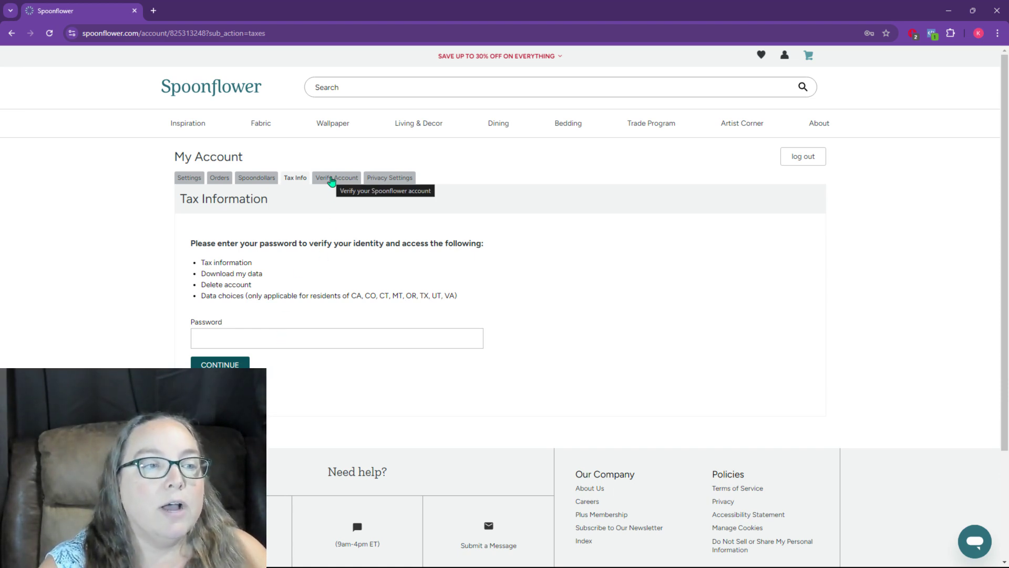
- Review the Verify My Account checklist, highlighting 'Tax Forms on file' and the unchecked 'Verify your Address'
left_click(331, 180)
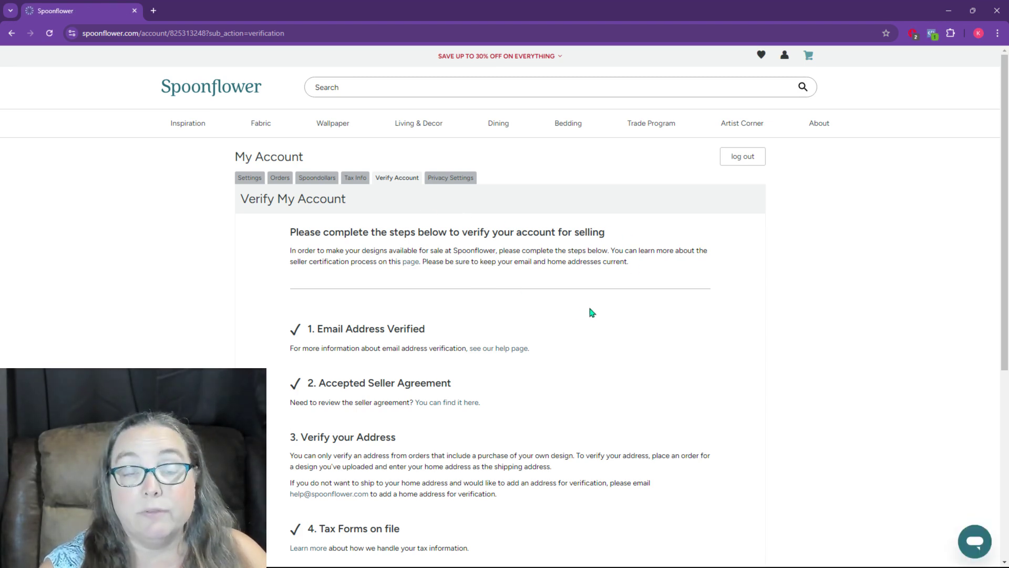
scroll(593, 310, "down", 2)
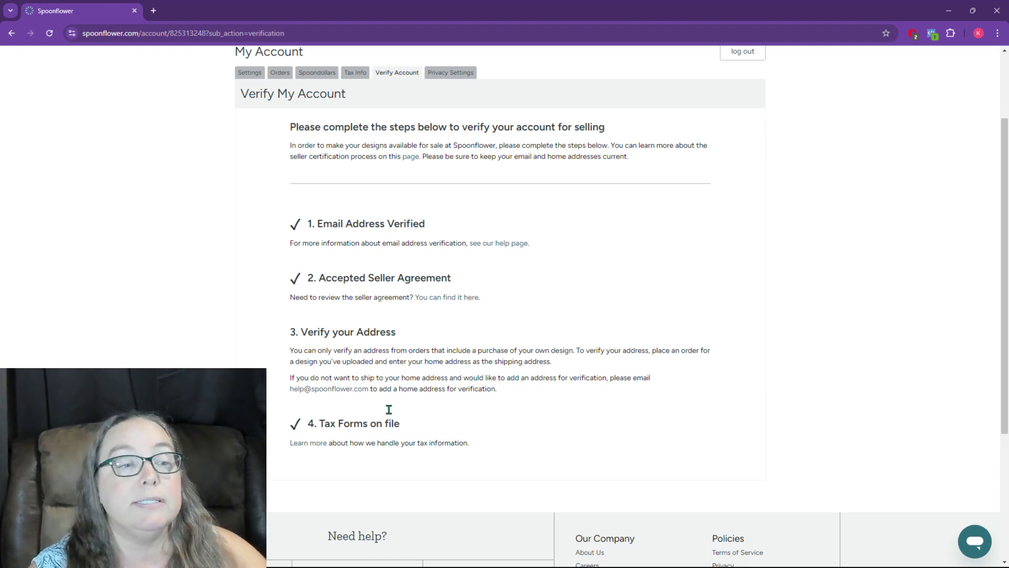
left_click_drag(318, 423, 406, 422)
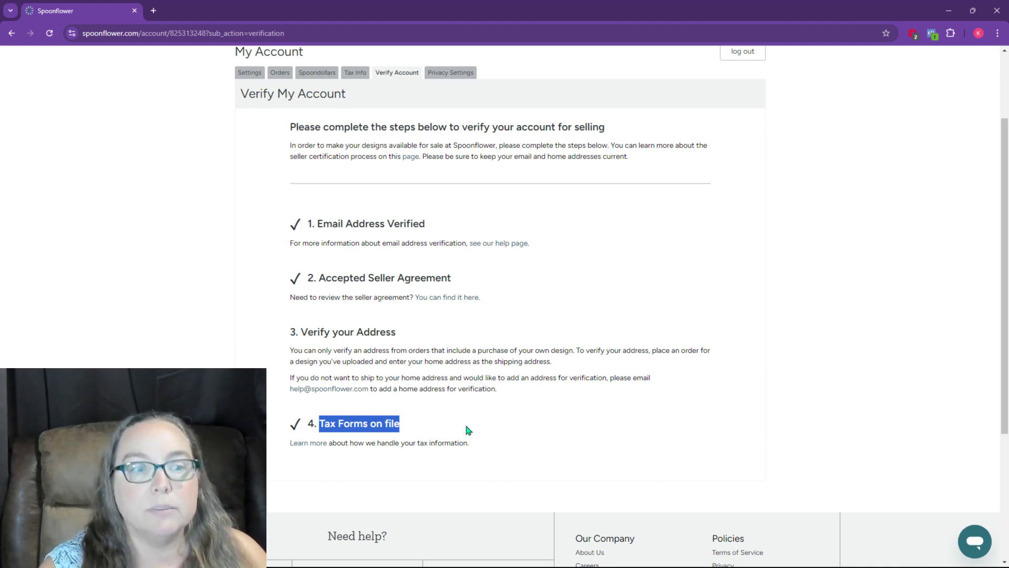
left_click(436, 378)
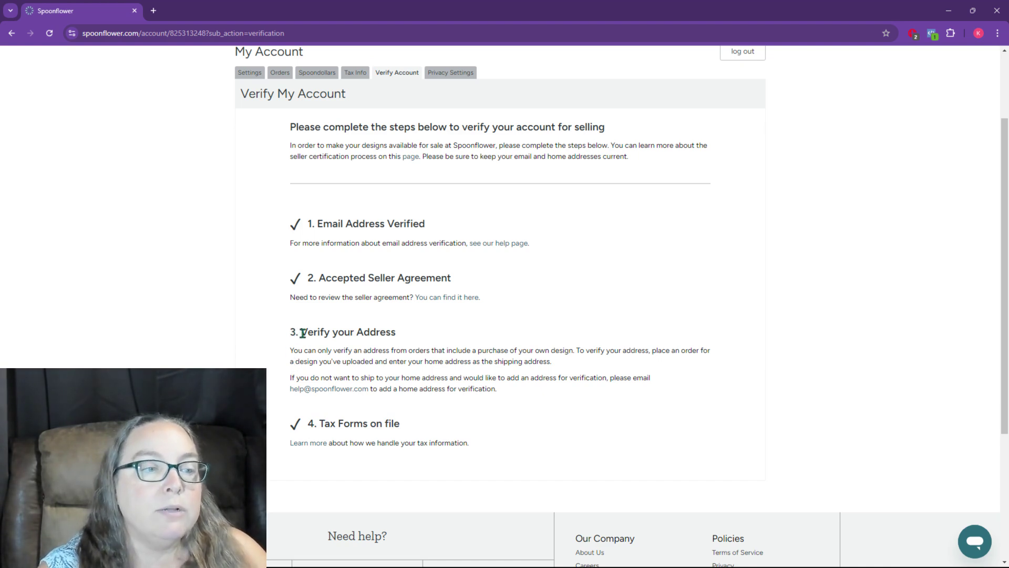
left_click_drag(301, 332, 396, 332)
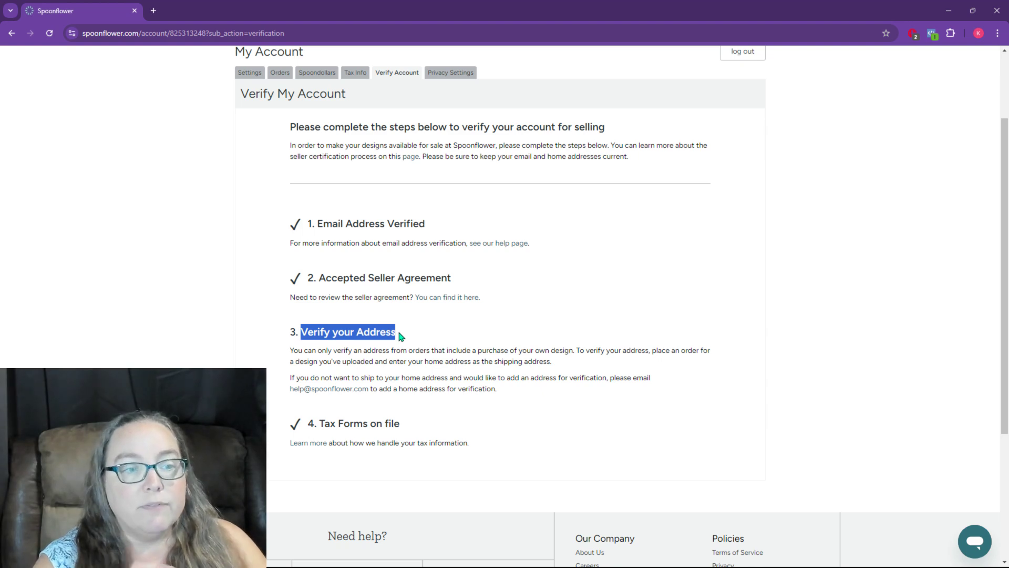
scroll(401, 337, "up", 2)
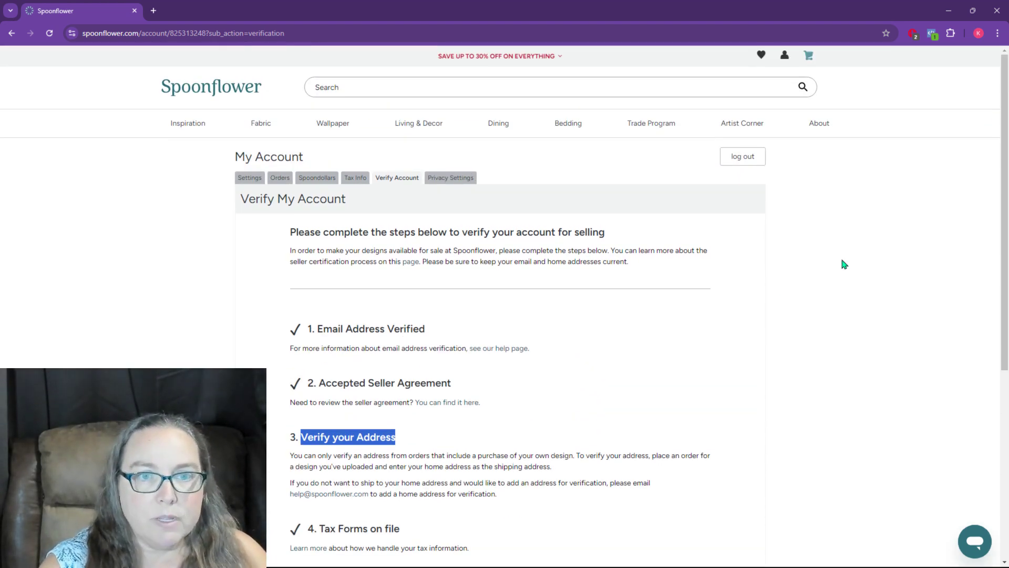
- Choose 'halloween tile 10x10 150dpi.jpg' from Downloads on the Upload Your Design page
left_click(785, 58)
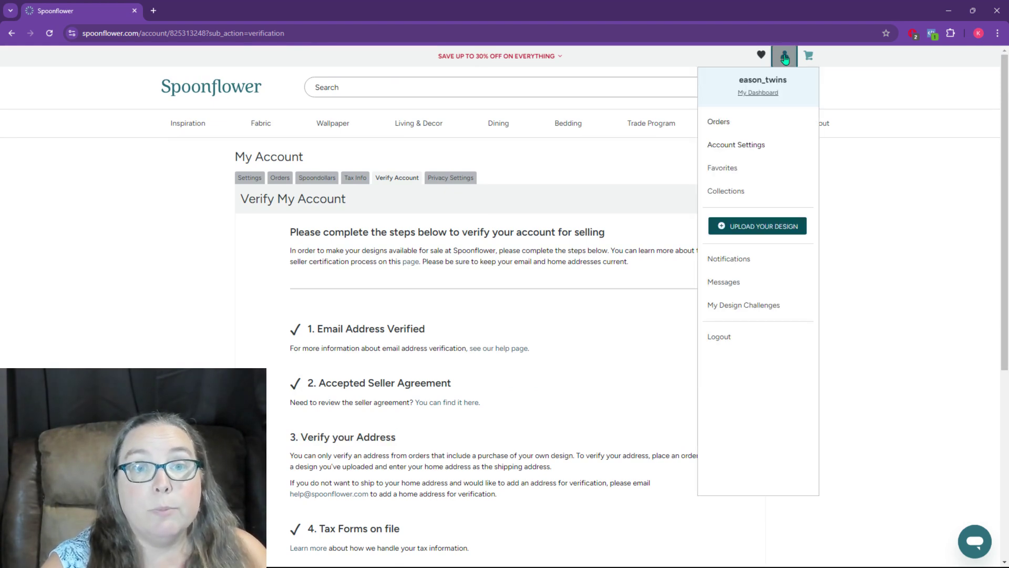
left_click(746, 230)
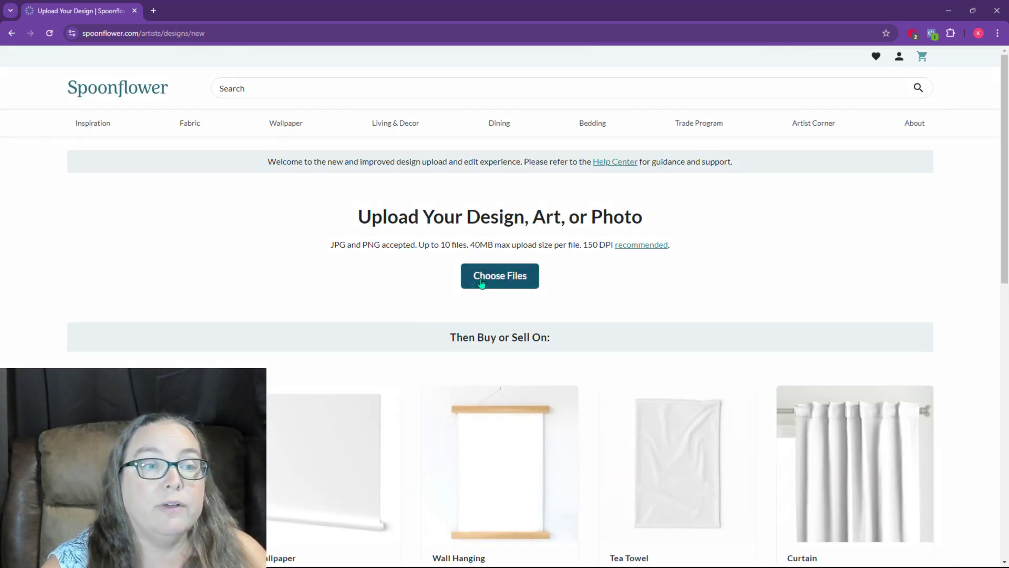
left_click(482, 283)
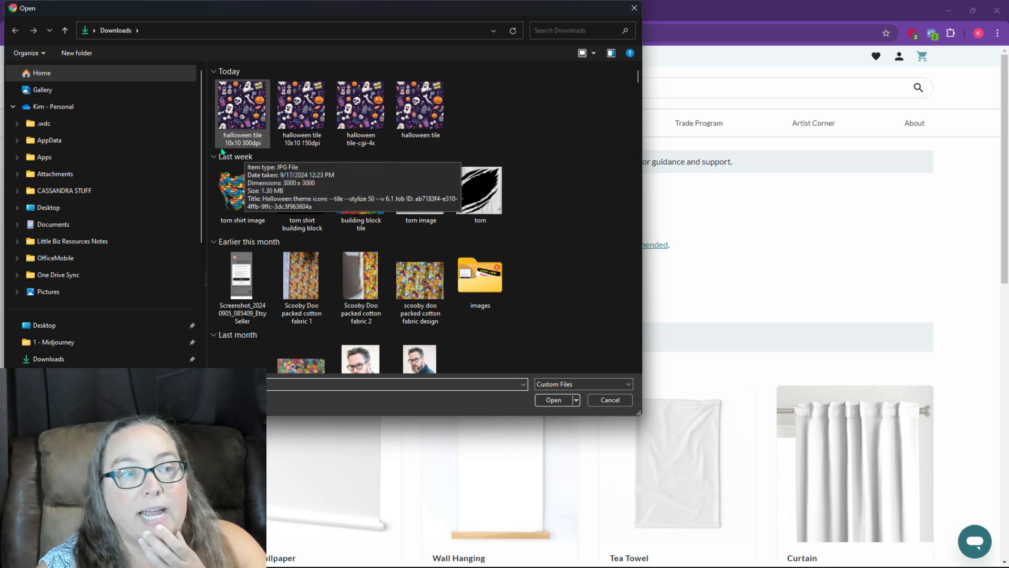
double_click(314, 108)
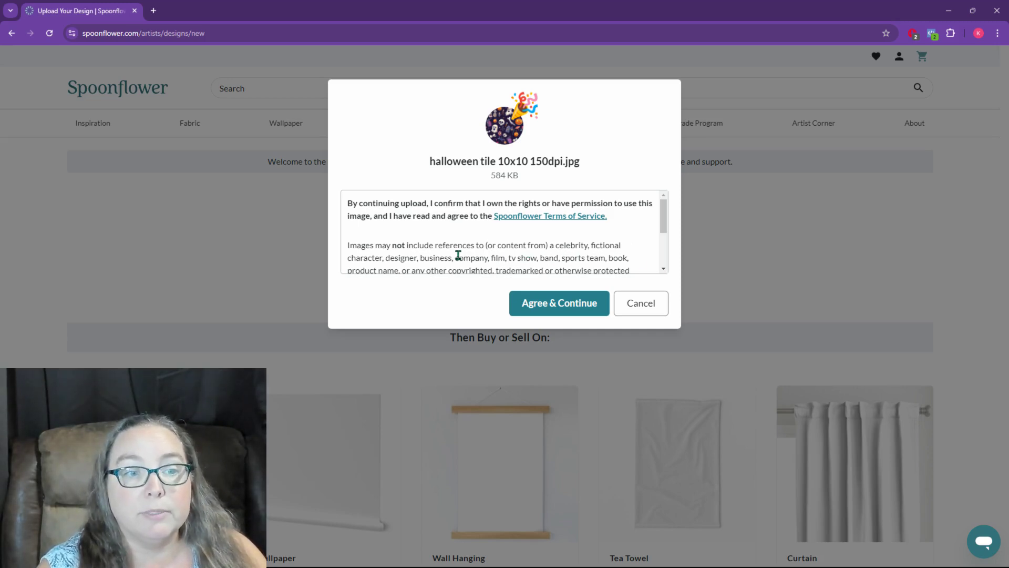
- Read through the upload consent text and agree to continue the upload
scroll(458, 255, "down", 1)
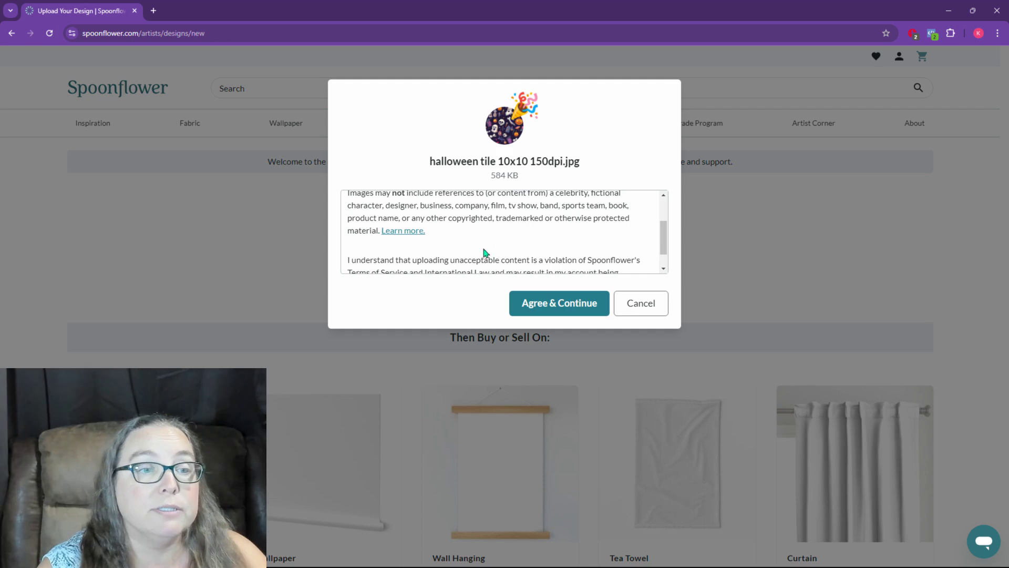
scroll(455, 254, "down", 1)
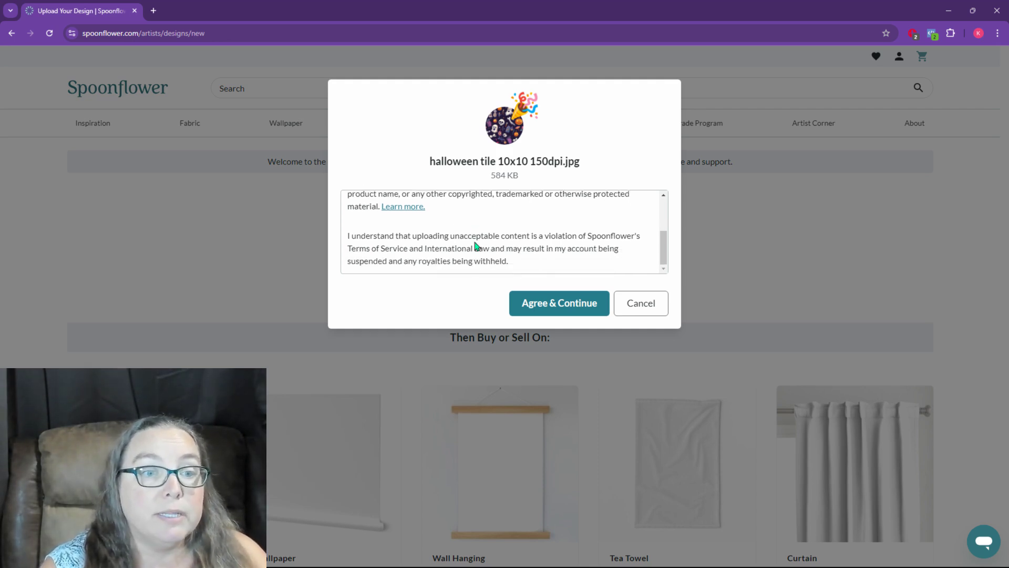
scroll(457, 244, "up", 3)
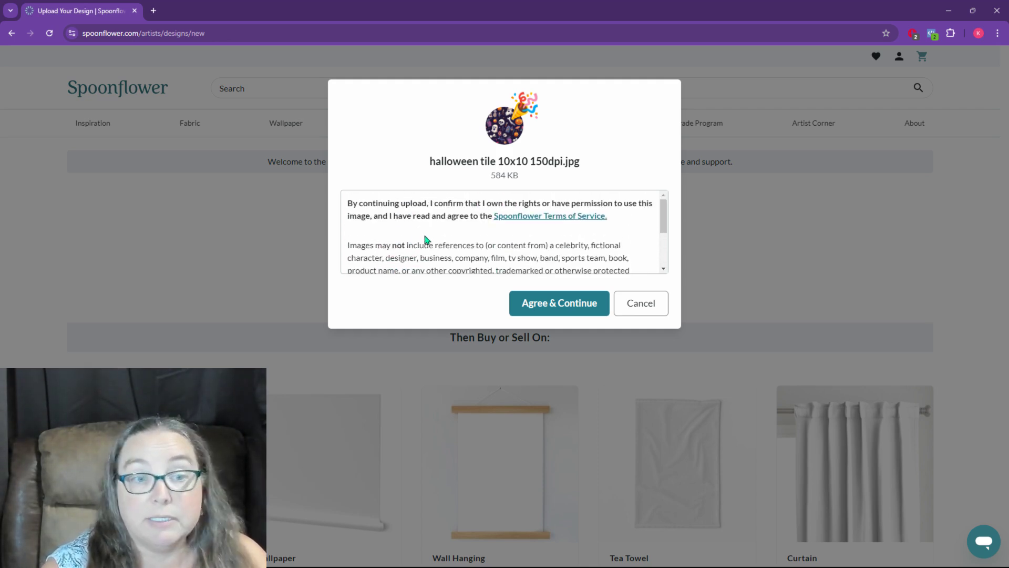
left_click(549, 302)
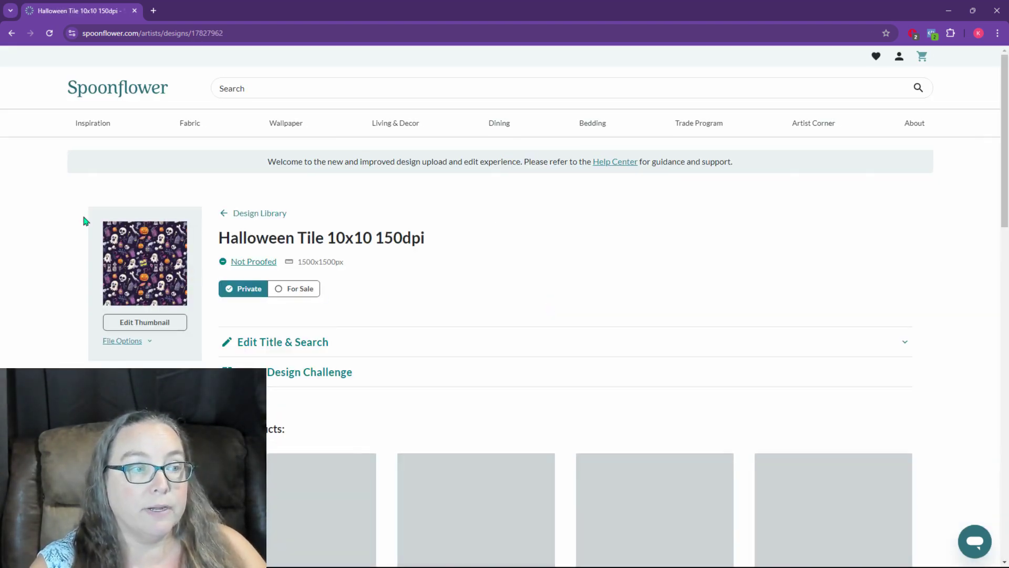
- Try switching the design to For Sale, then dismiss the 'Two tasks are required to sell' notice
scroll(466, 286, "down", 4)
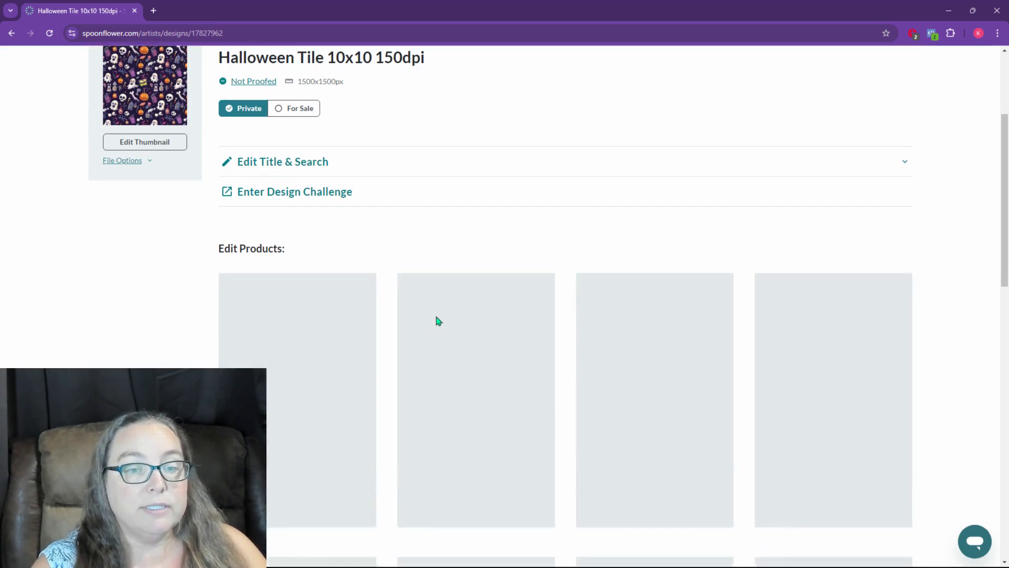
scroll(438, 319, "down", 15)
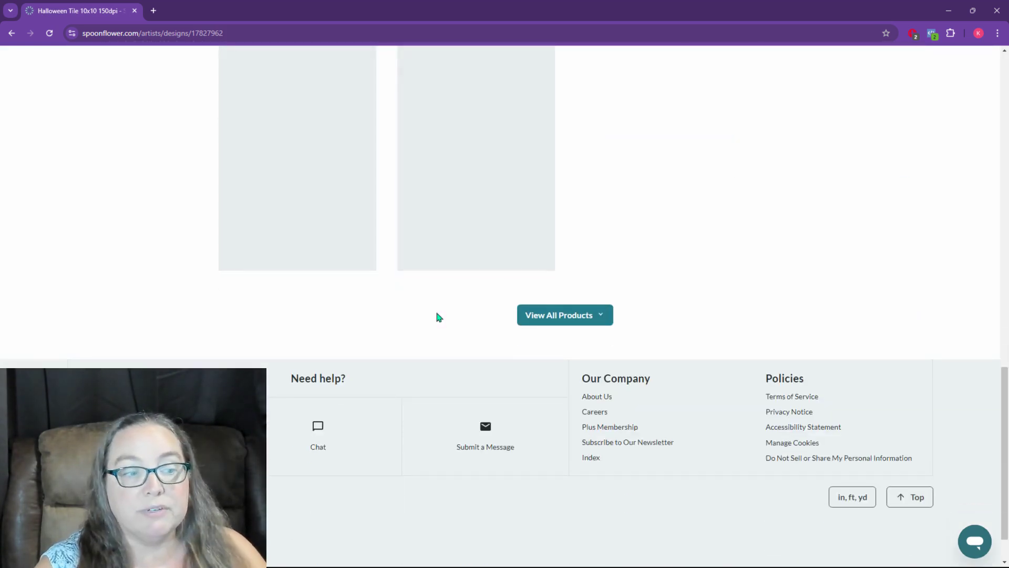
scroll(440, 317, "up", 14)
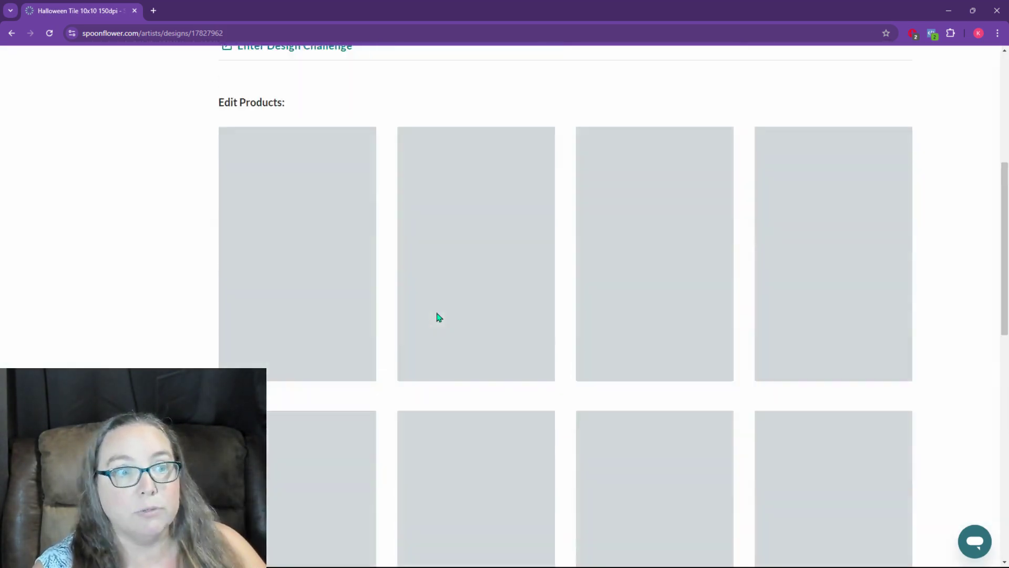
scroll(439, 317, "up", 6)
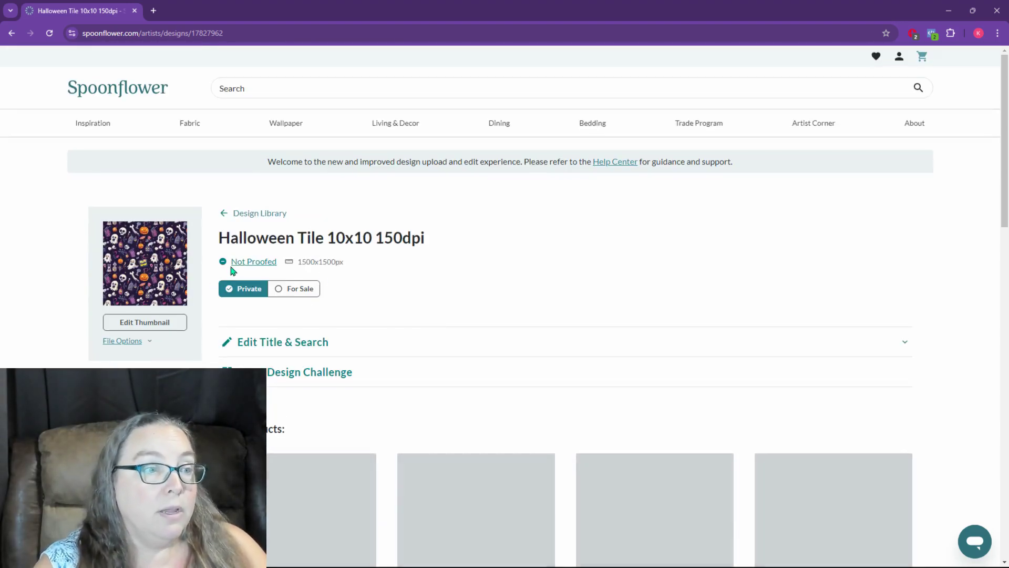
left_click(309, 288)
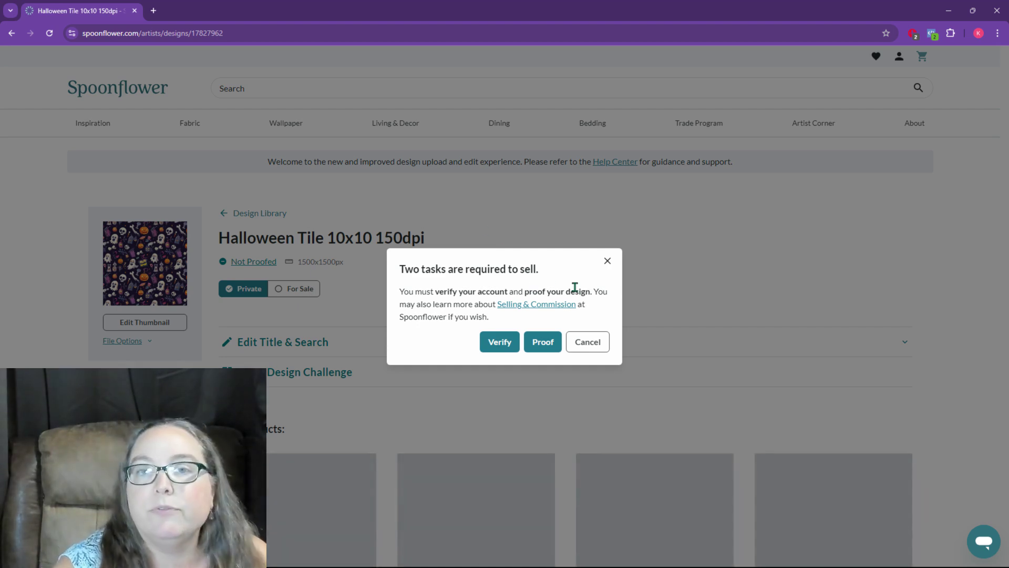
left_click(607, 261)
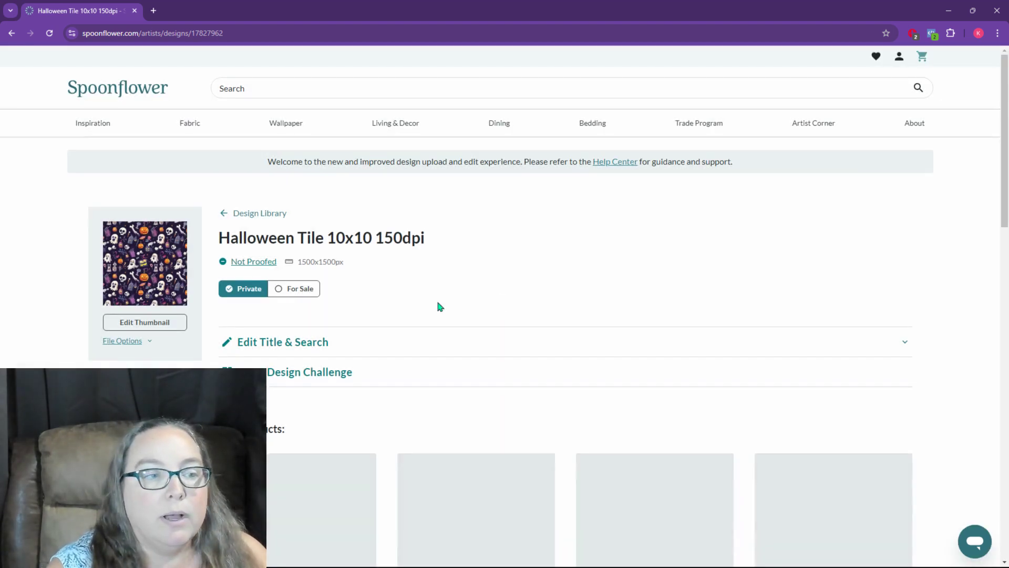
- Start proofing the Halloween tile from its top-left corner, toggling the repeat outline
left_click(237, 261)
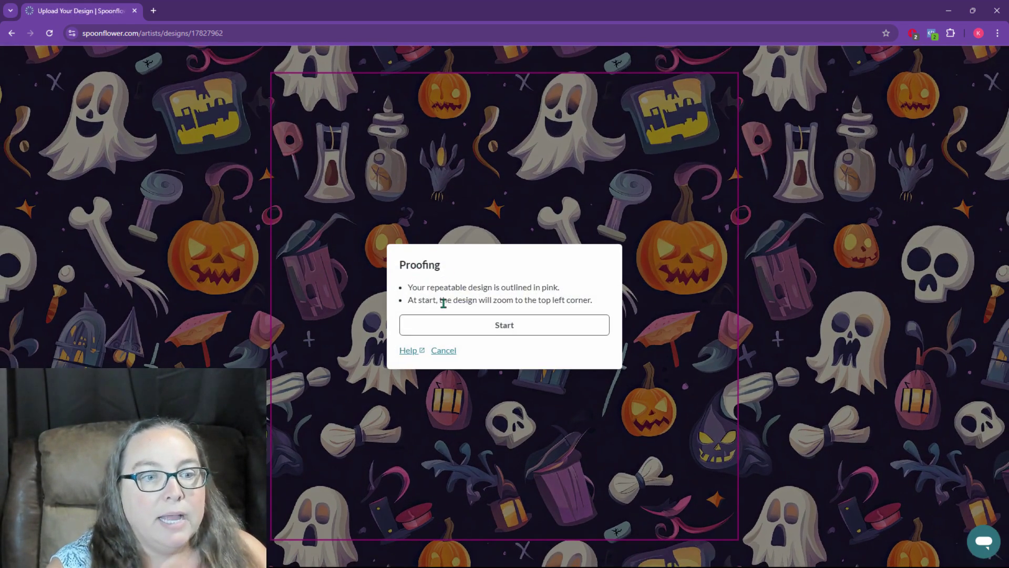
left_click(506, 326)
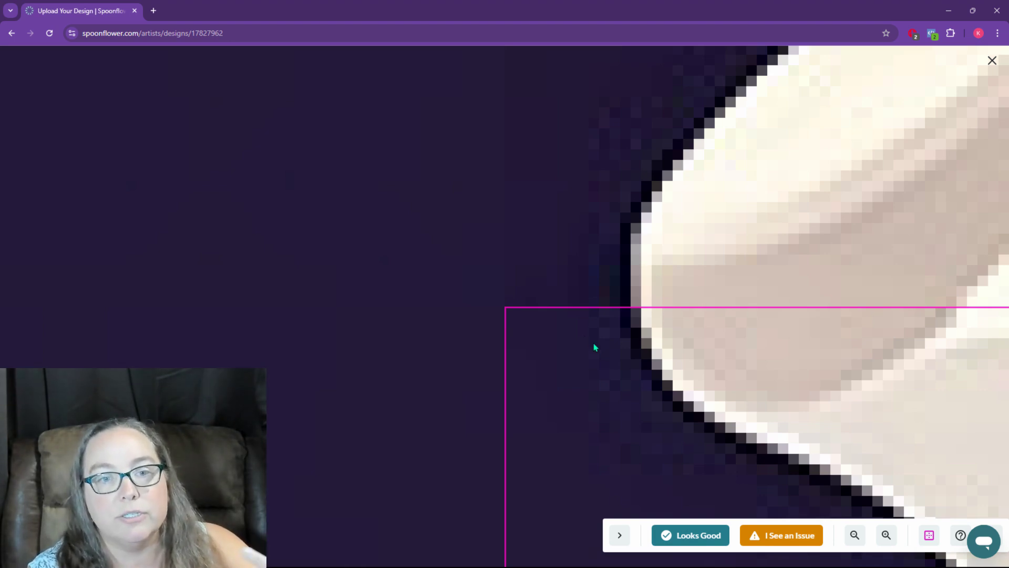
left_click(929, 536)
left_click(929, 536)
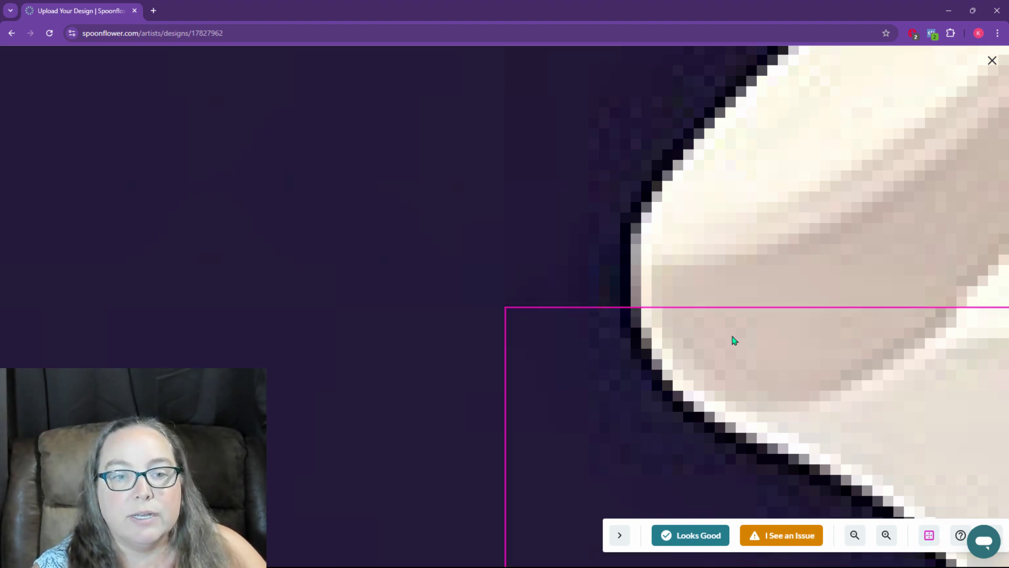
- Pan the zoomed preview along the ghost toward the navy shape, then hide the magenta outline
left_click_drag(755, 342, 559, 350)
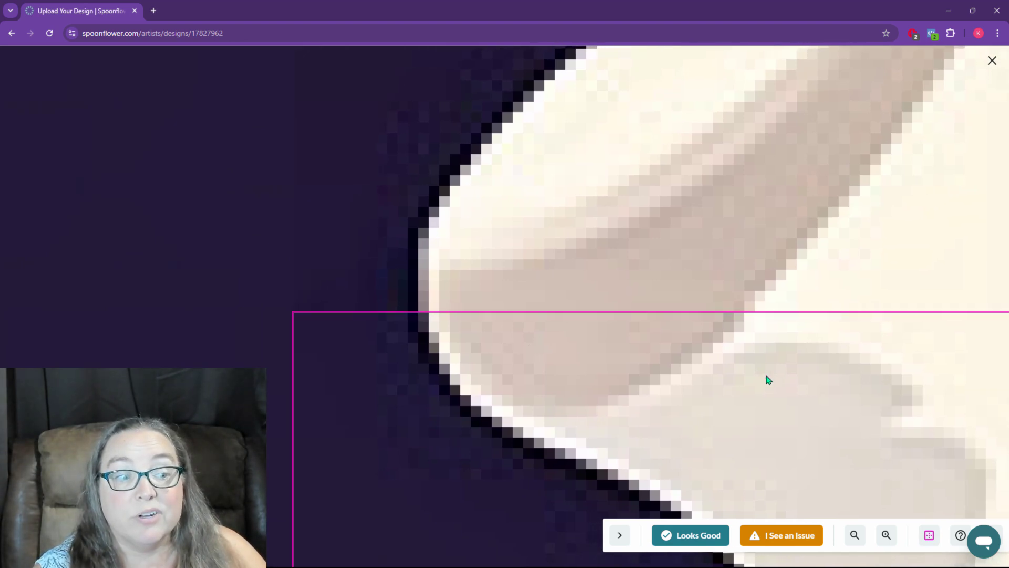
left_click_drag(766, 378, 724, 383)
left_click_drag(825, 405, 771, 399)
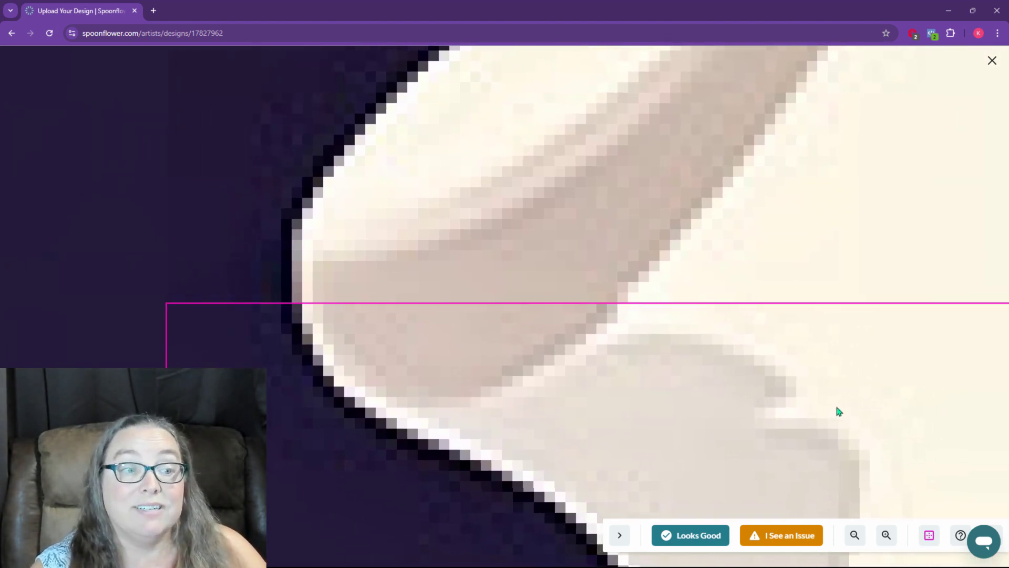
mouse_move(836, 408)
left_mouse_down()
mouse_move(710, 415)
mouse_move(541, 385)
left_mouse_up()
left_click_drag(821, 387, 579, 188)
left_click_drag(725, 381, 660, 381)
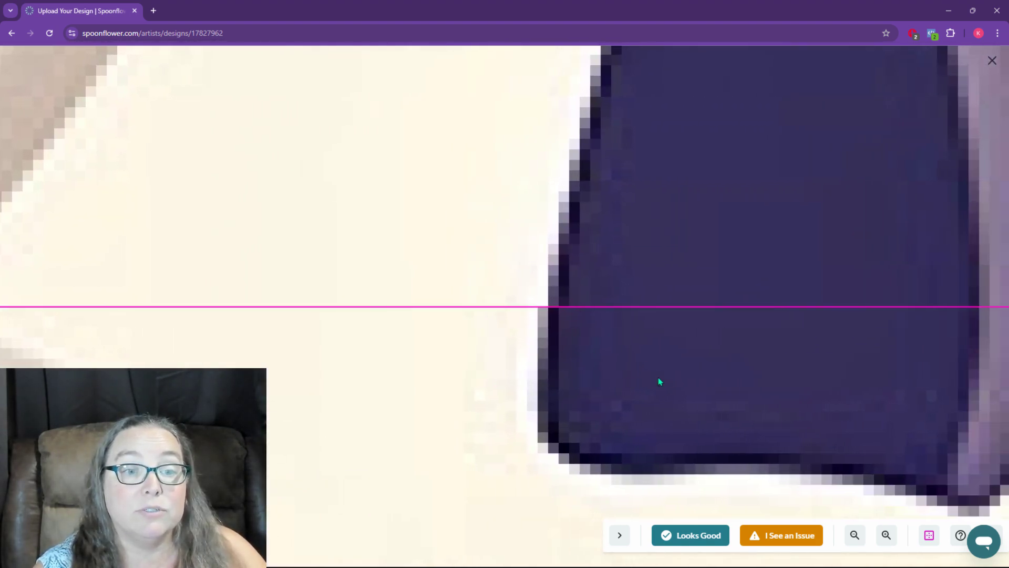
left_click(929, 536)
- Zoom in and out on the ghost artwork to inspect it up close
scroll(735, 383, "down", 10)
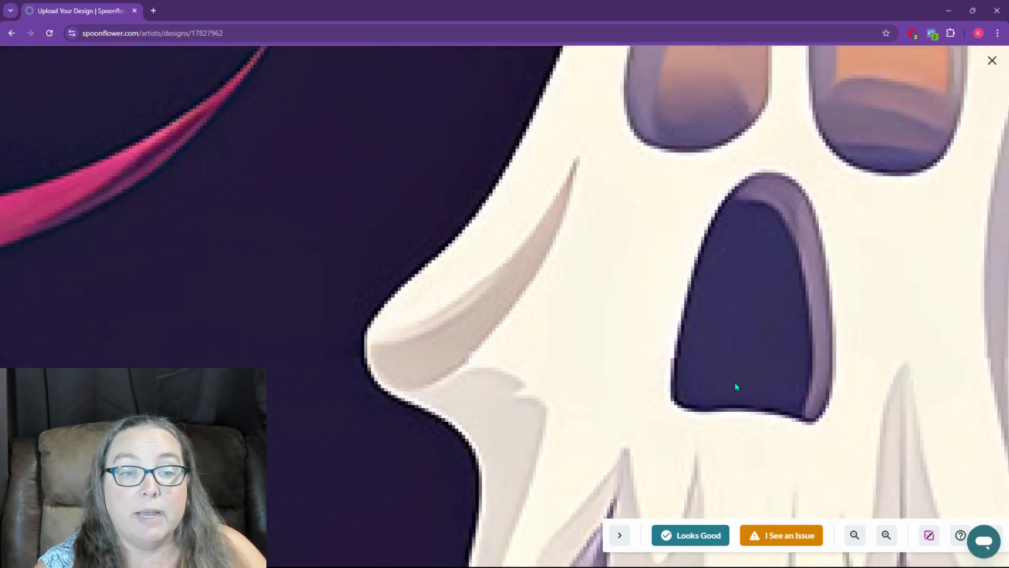
scroll(723, 385, "up", 10)
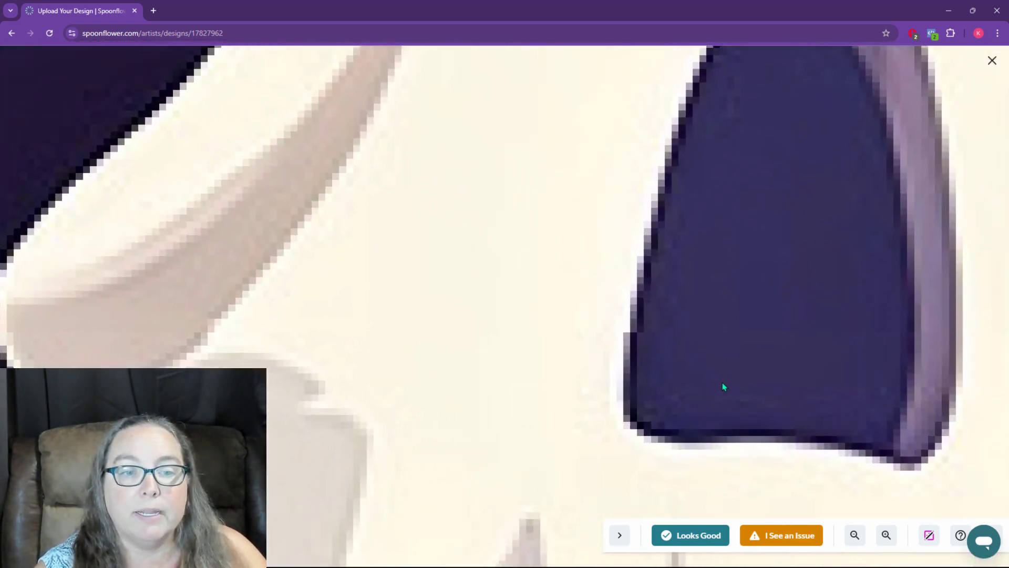
scroll(591, 322, "down", 5)
scroll(592, 324, "down", 10)
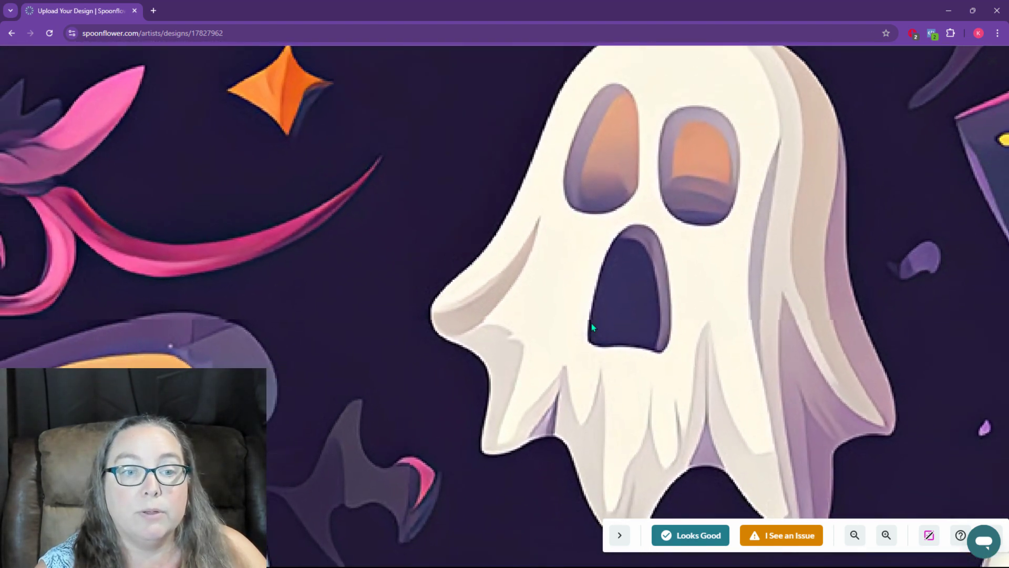
scroll(577, 322, "up", 10)
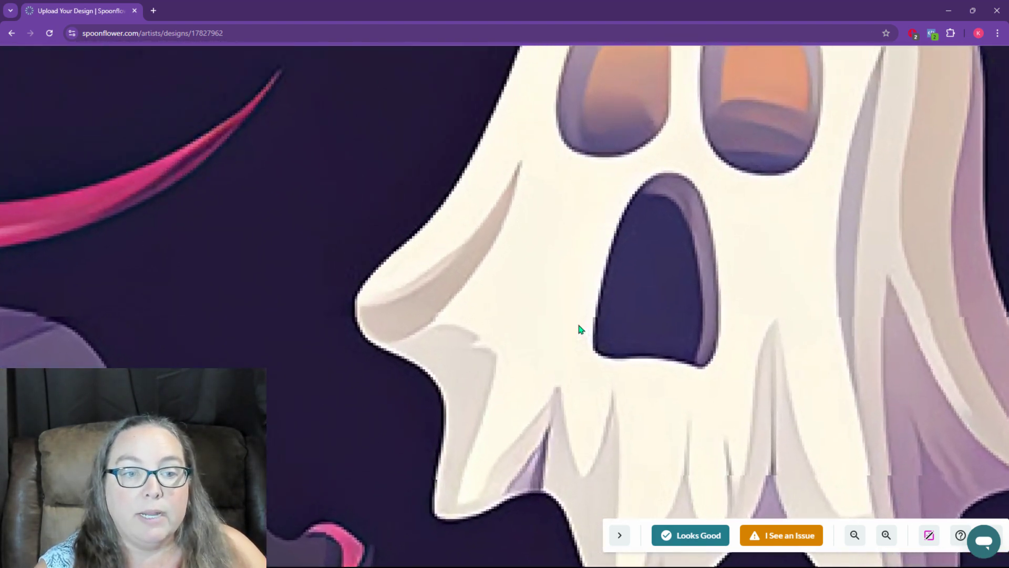
scroll(599, 316, "up", 2)
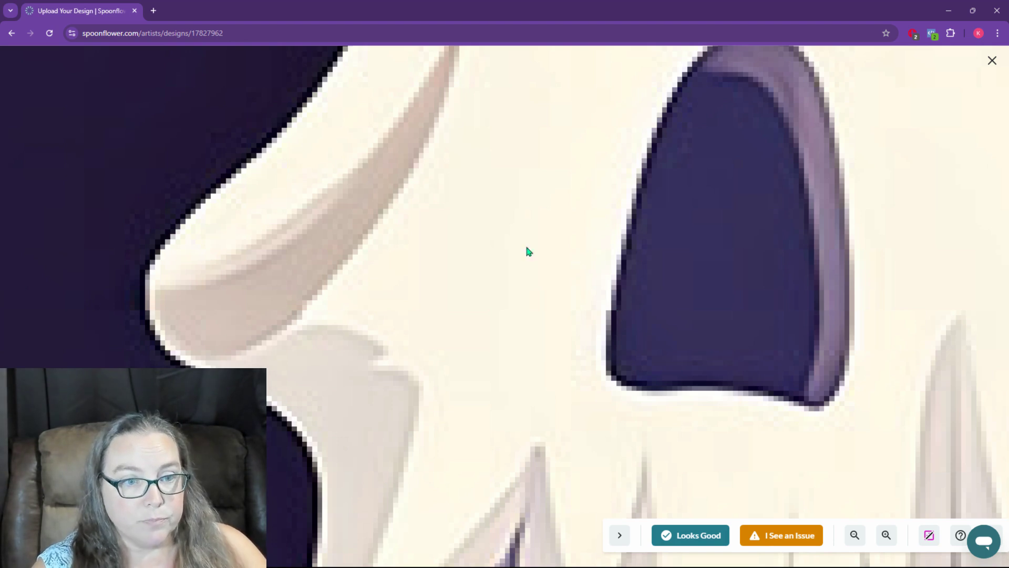
scroll(621, 285, "down", 5)
scroll(603, 347, "down", 1)
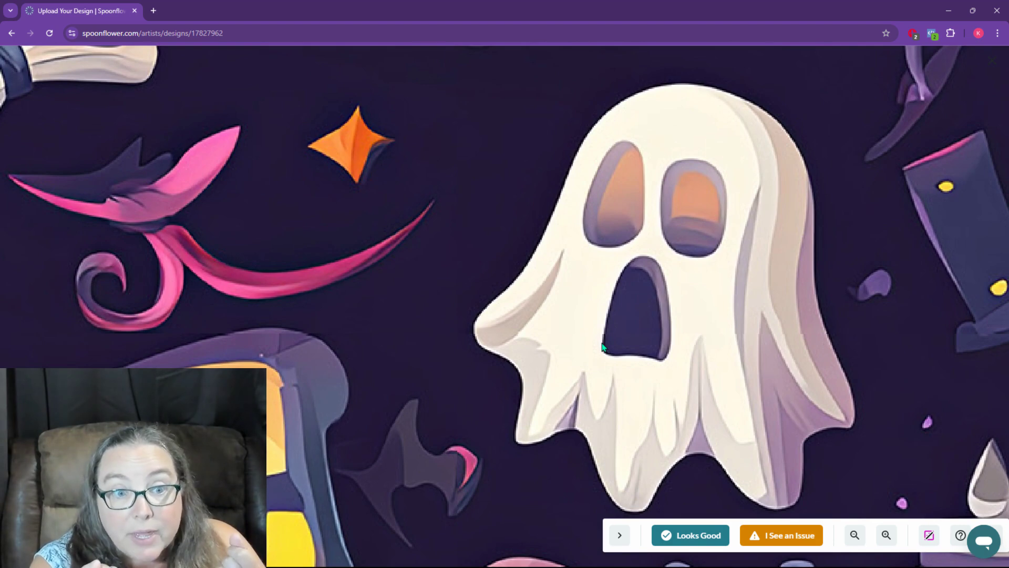
- Approve the proof with Looks Good and show all mockups such as Wallpaper, Curtain and Tablecloth
left_click(691, 535)
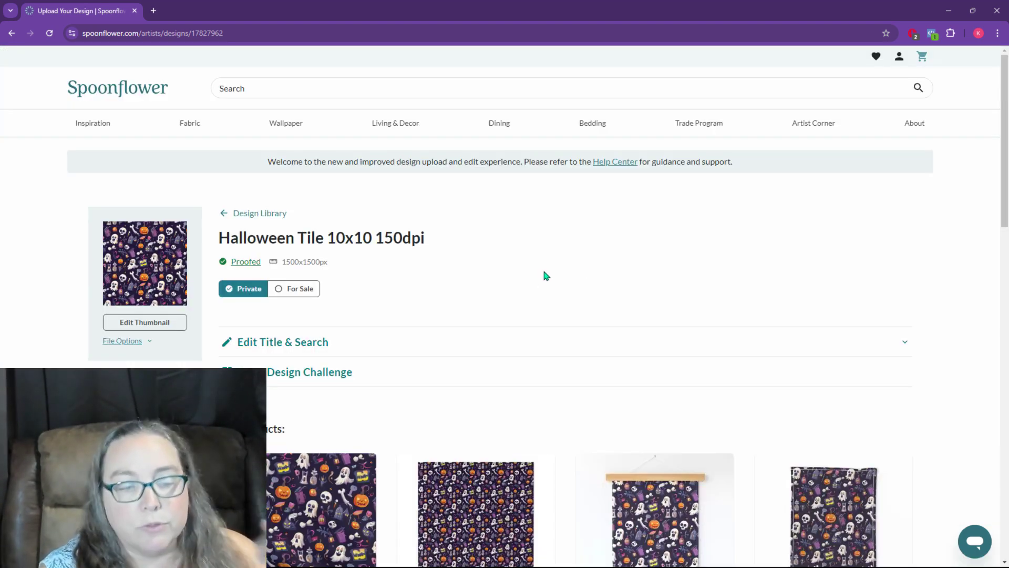
scroll(538, 267, "down", 4)
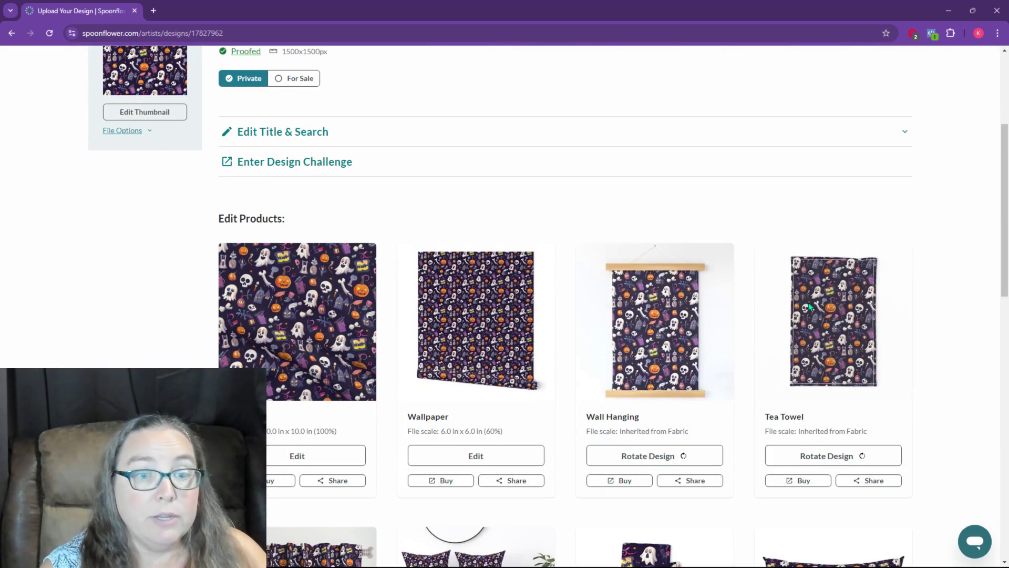
scroll(793, 308, "down", 8)
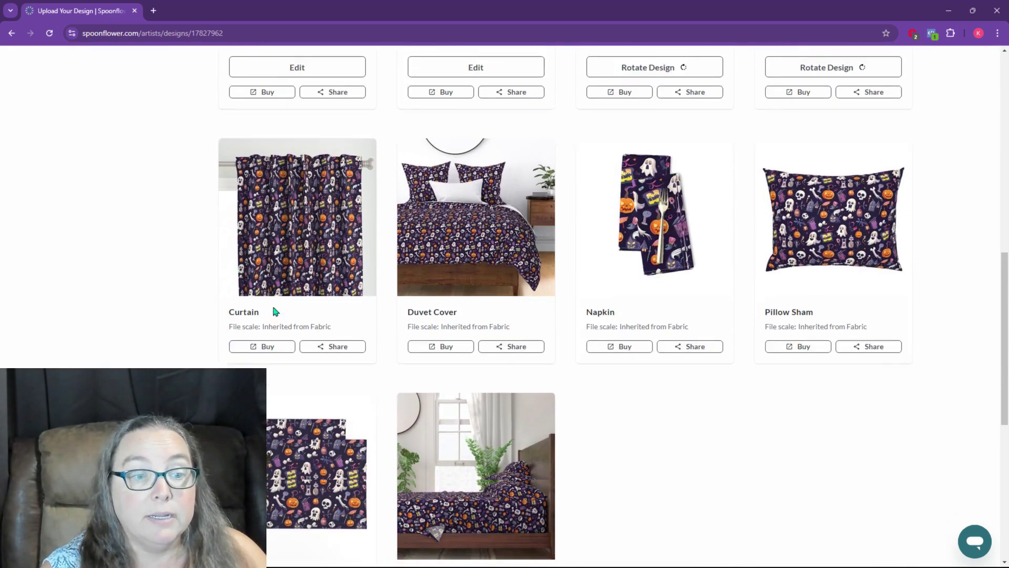
scroll(274, 311, "down", 2)
left_click(588, 525)
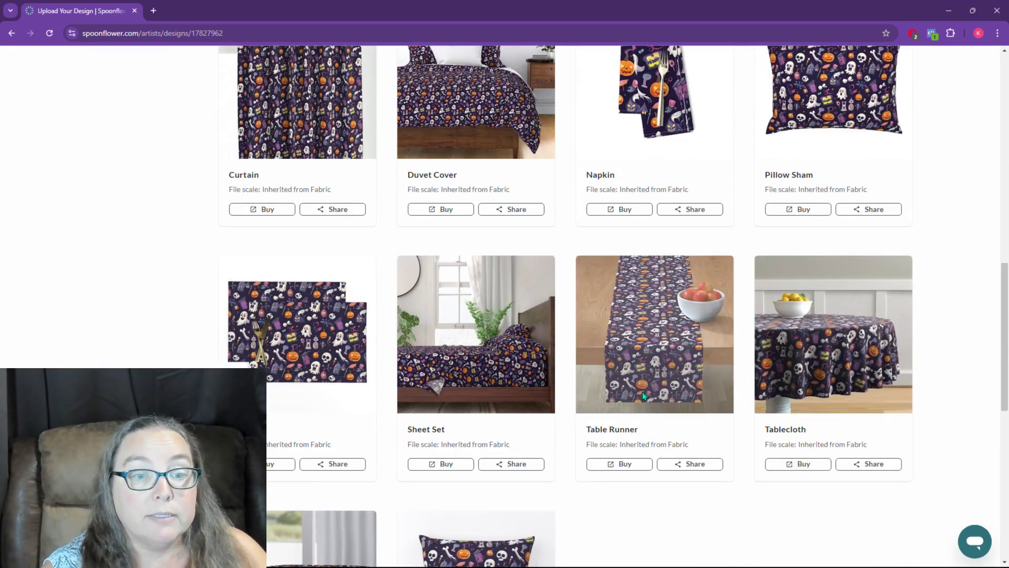
scroll(663, 392, "down", 3)
- Try the For Sale toggle, review the Verify My Account tab, then close that tab
scroll(609, 445, "up", 2)
scroll(609, 446, "up", 14)
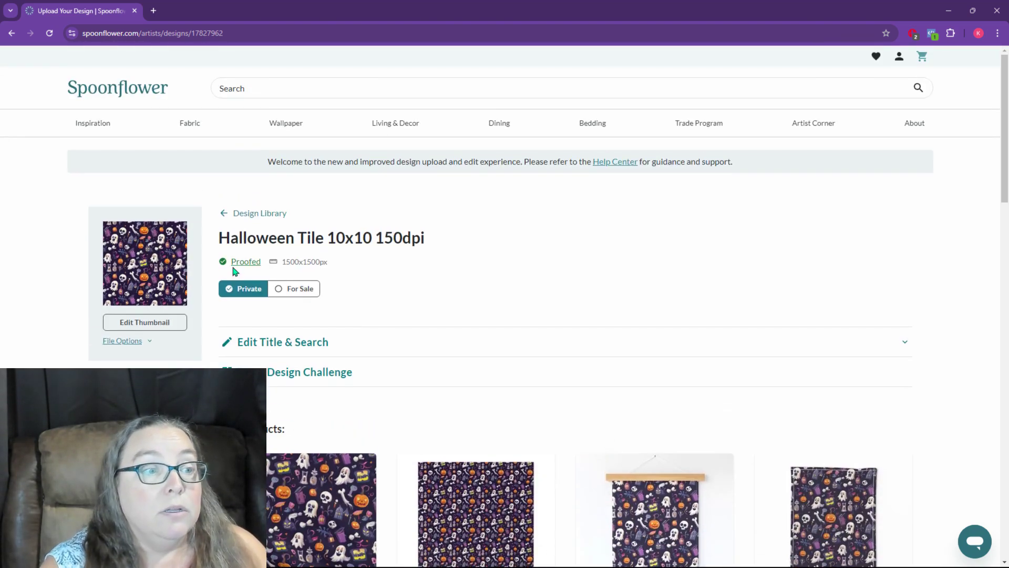
left_click(292, 289)
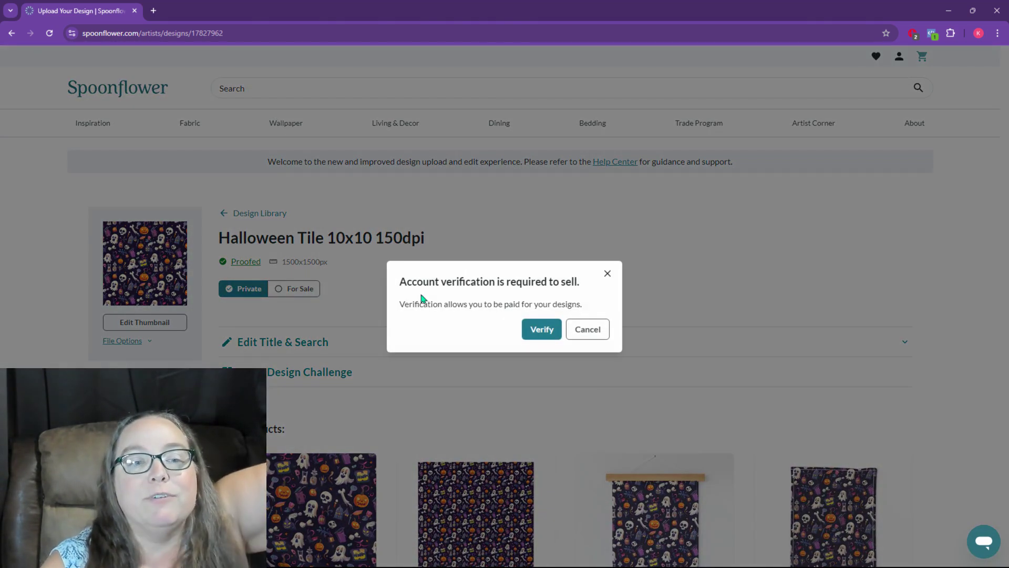
left_click(541, 330)
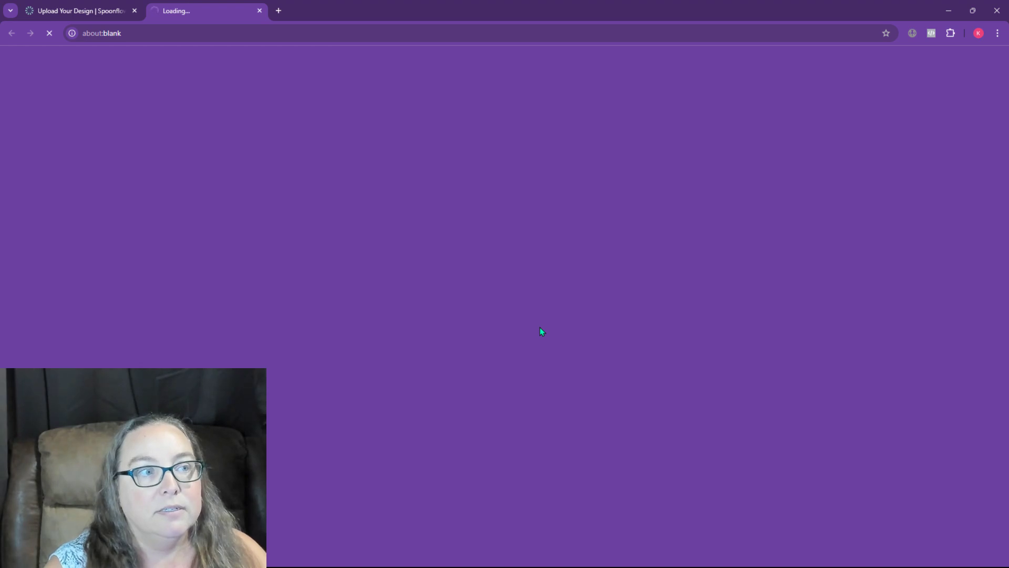
scroll(440, 263, "down", 2)
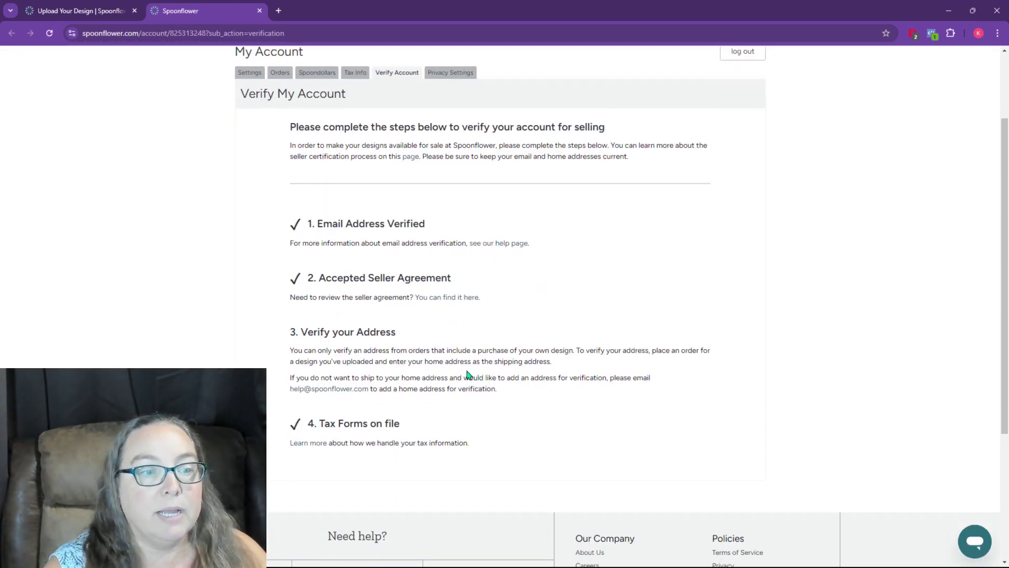
scroll(578, 363, "up", 1)
scroll(580, 363, "up", 2)
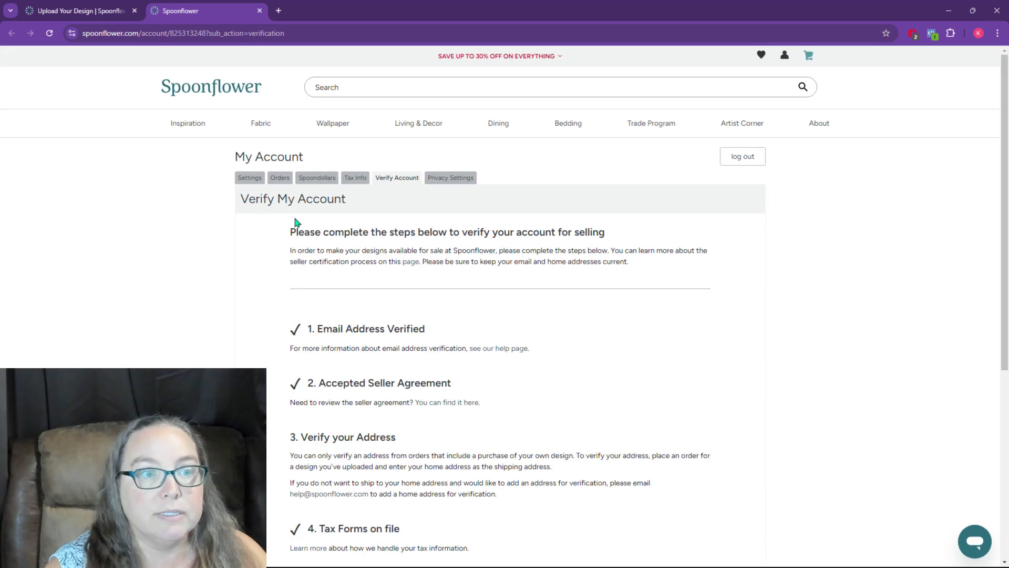
left_click(259, 10)
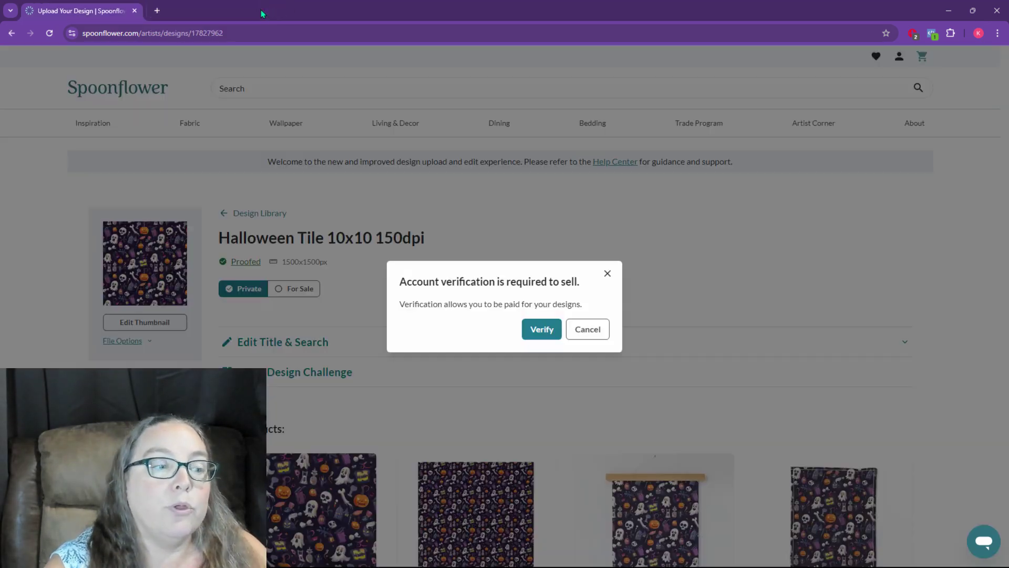
- Dismiss the account verification notice and scroll back through the design page
left_click(608, 273)
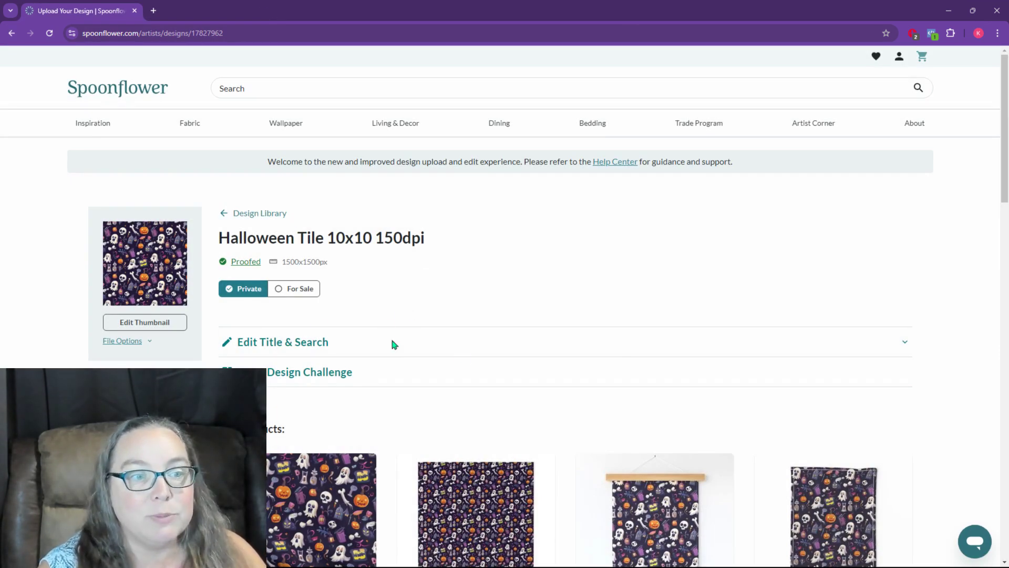
scroll(428, 343, "down", 8)
scroll(429, 343, "down", 10)
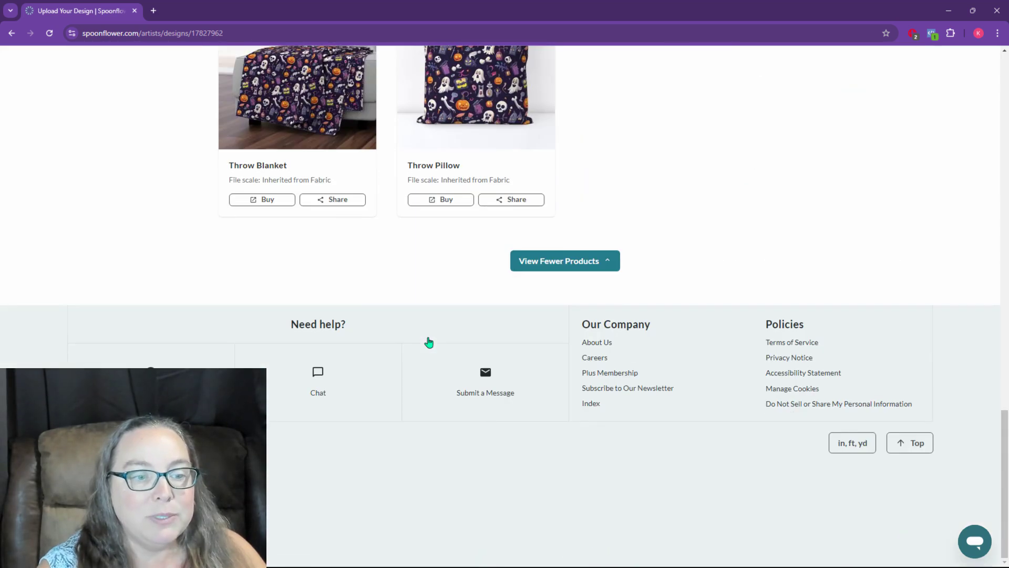
scroll(429, 342, "up", 15)
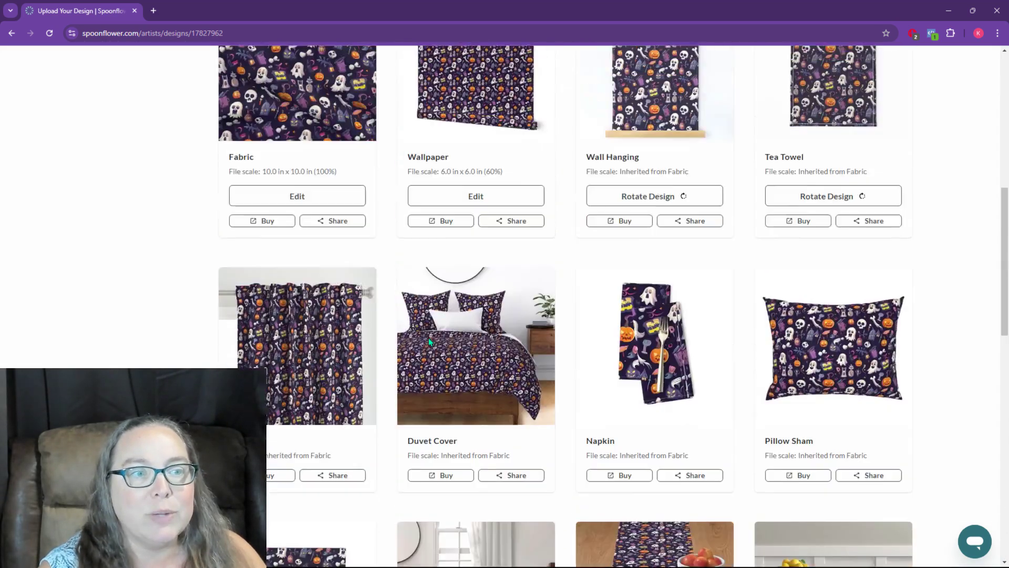
scroll(430, 342, "up", 3)
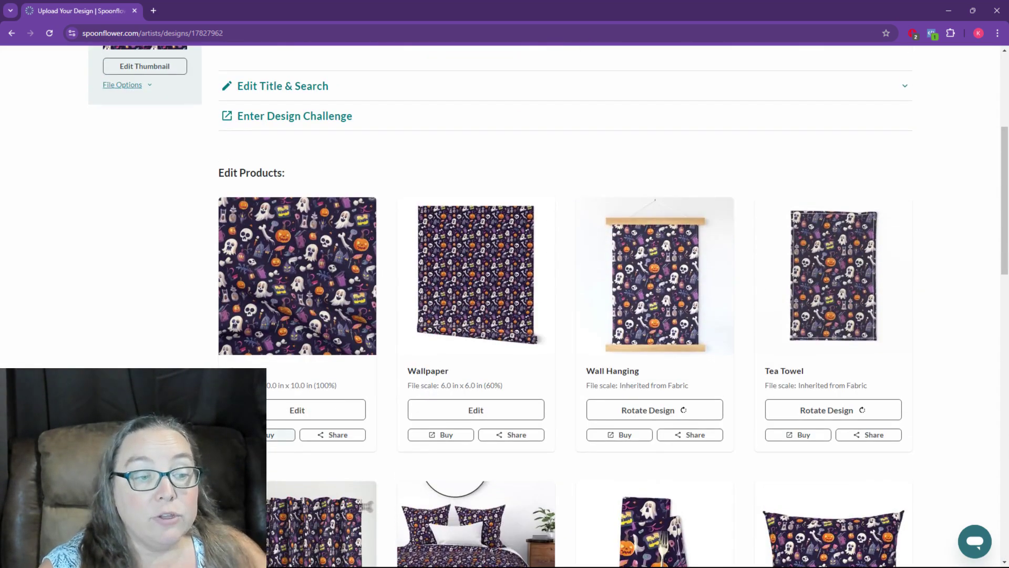
- Open the Fabric purchase page and choose the 8" x 8" swatch, priced $3.75
left_click(273, 439)
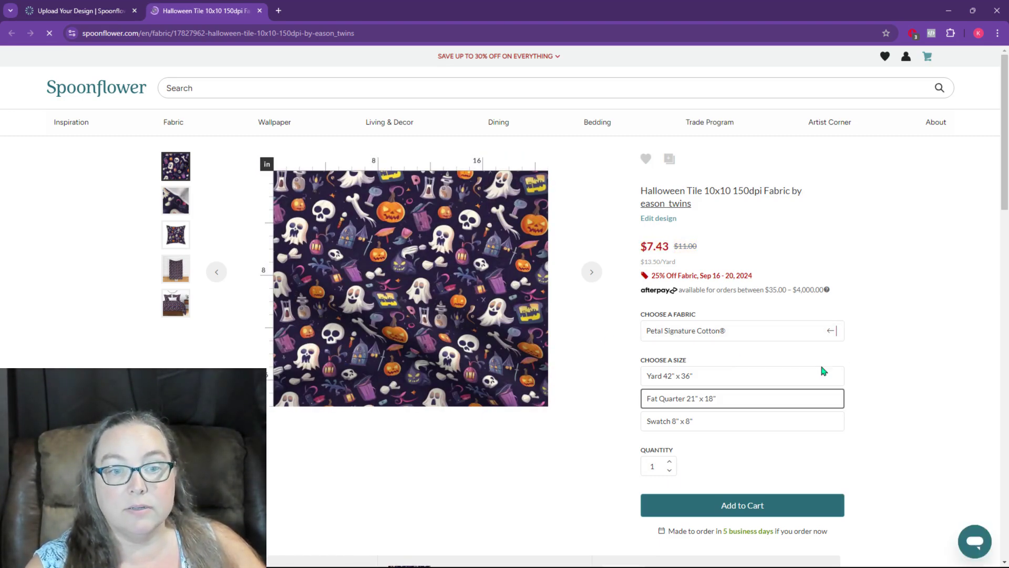
left_click(742, 423)
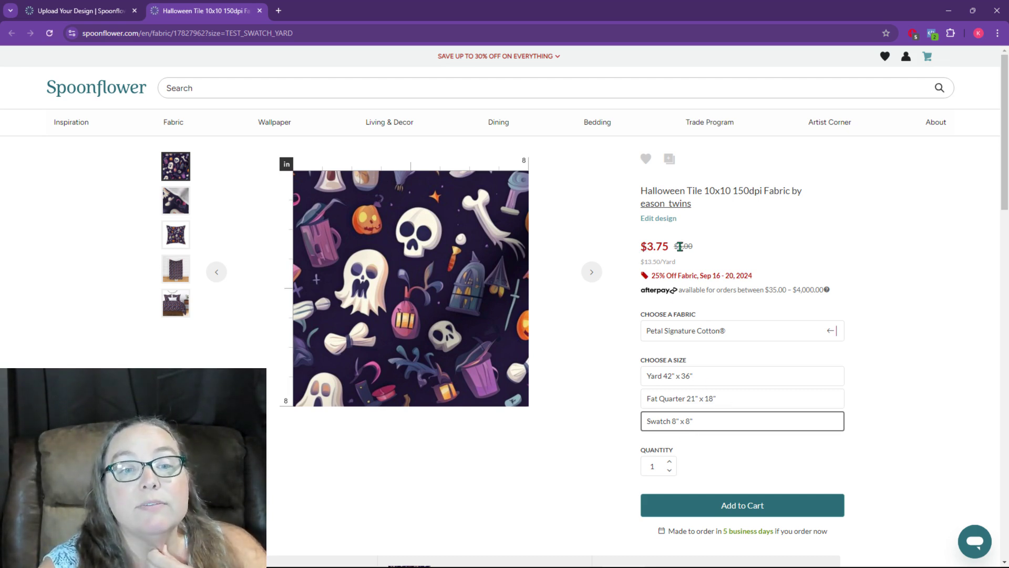
left_click_drag(652, 276, 762, 284)
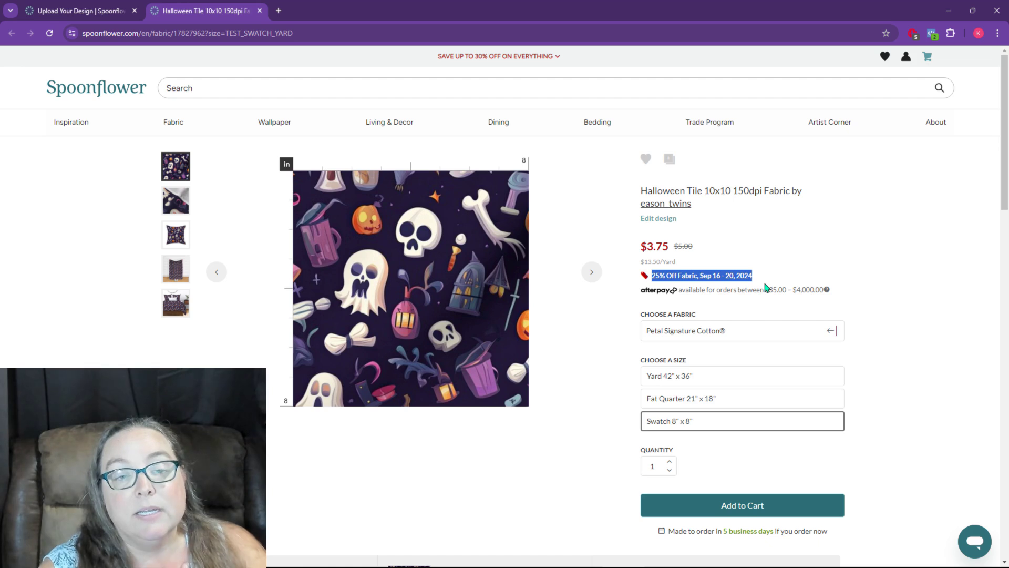
left_click(807, 330)
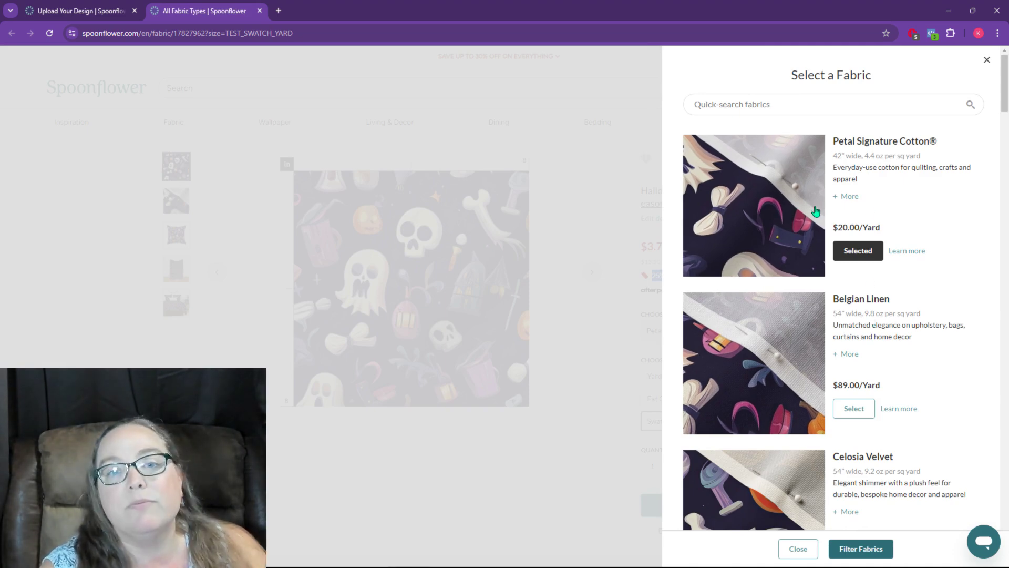
scroll(875, 320, "down", 12)
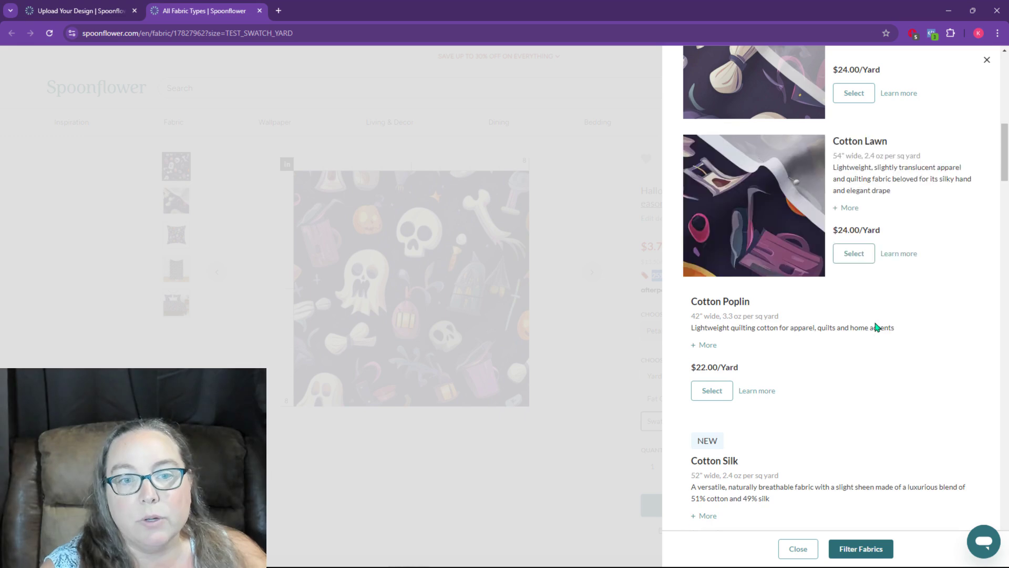
scroll(876, 326, "down", 14)
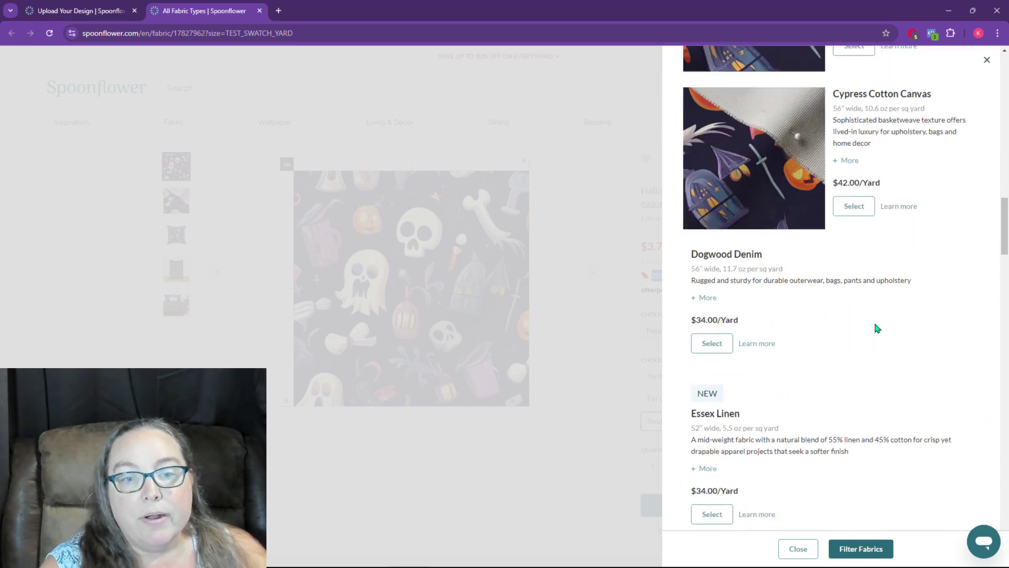
scroll(876, 328, "down", 20)
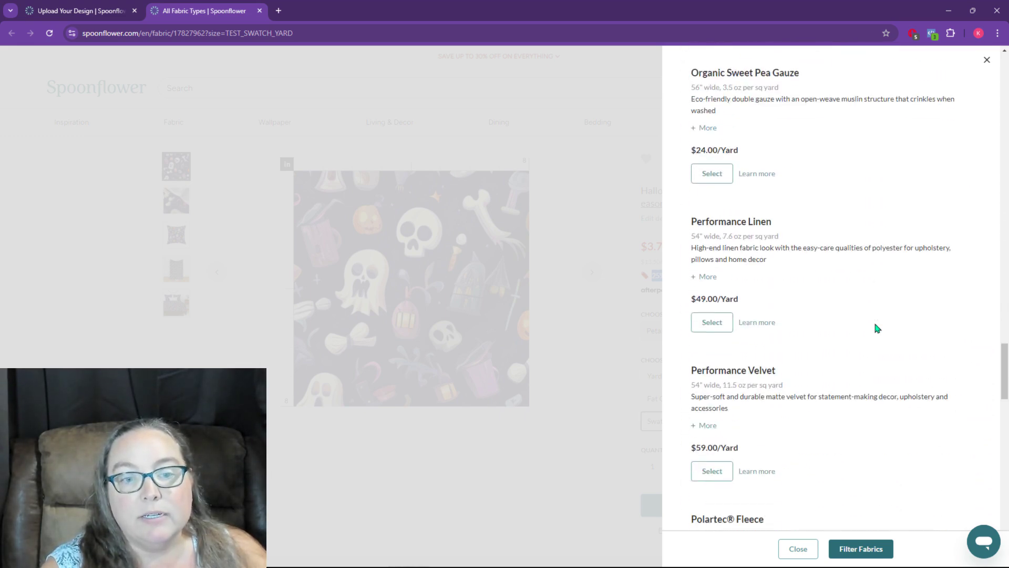
scroll(877, 328, "down", 20)
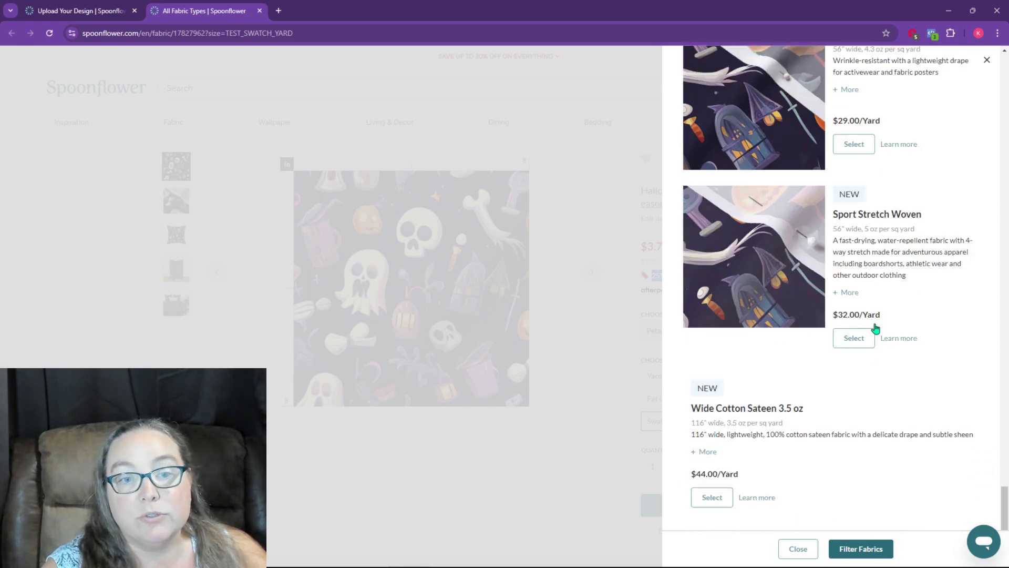
scroll(875, 328, "down", 3)
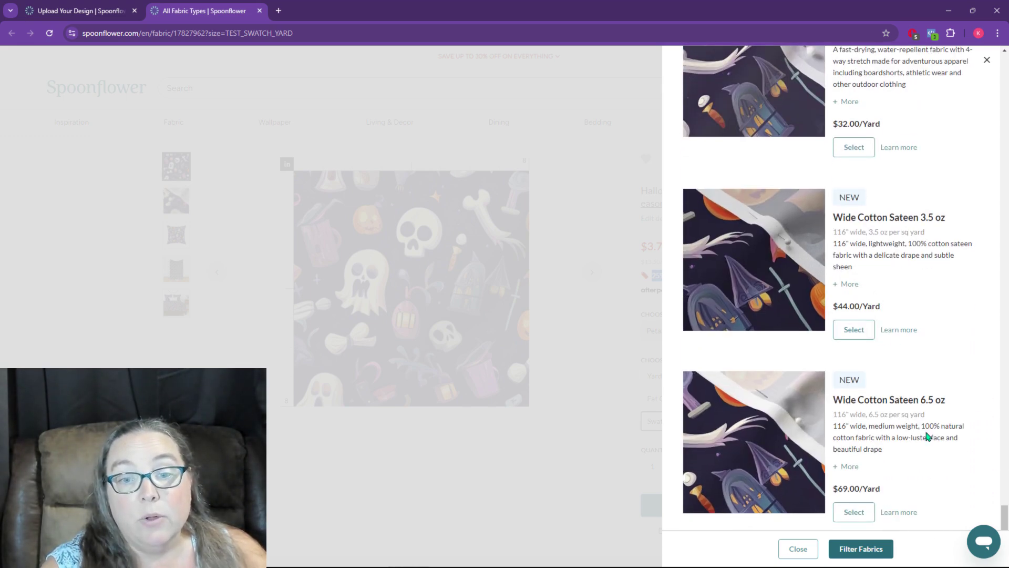
scroll(924, 462, "up", 3)
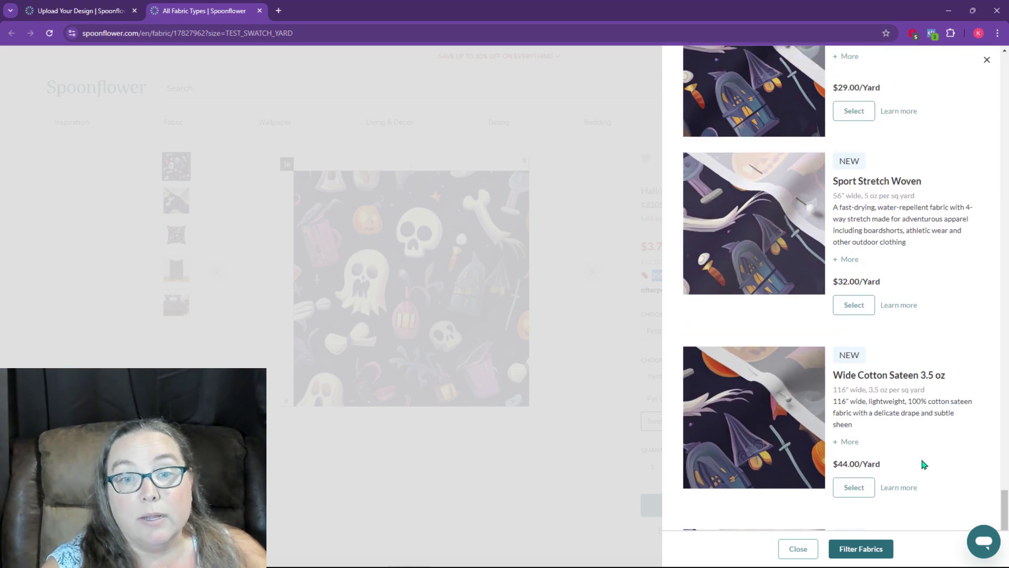
scroll(921, 464, "down", 3)
scroll(851, 489, "up", 3)
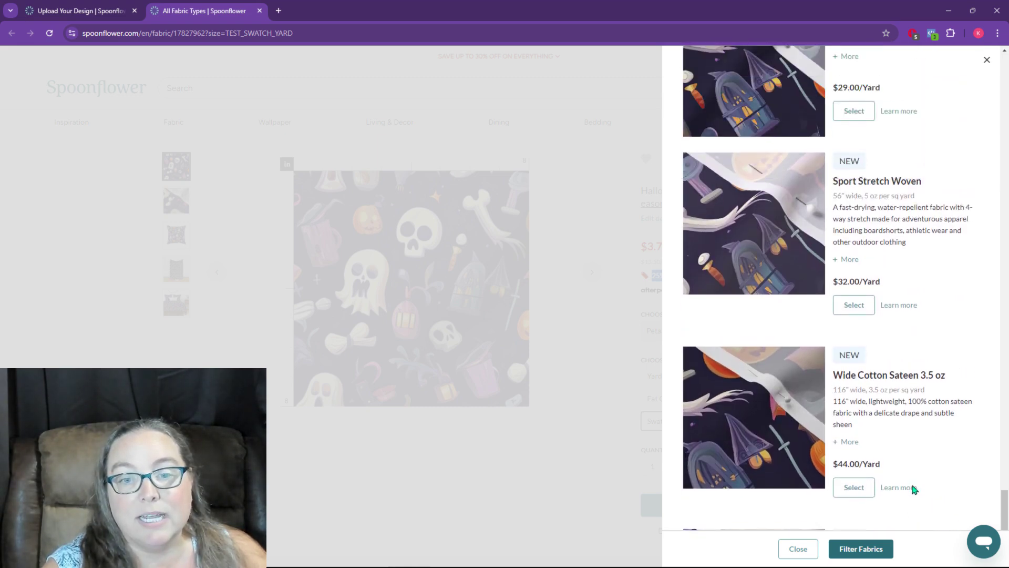
scroll(913, 488, "up", 8)
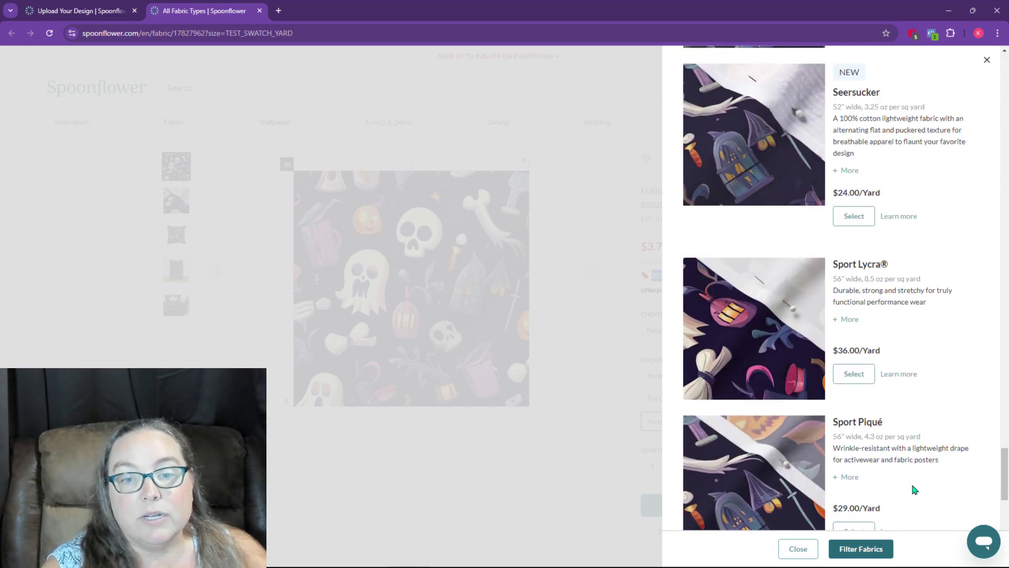
scroll(913, 489, "up", 2)
scroll(913, 487, "up", 2)
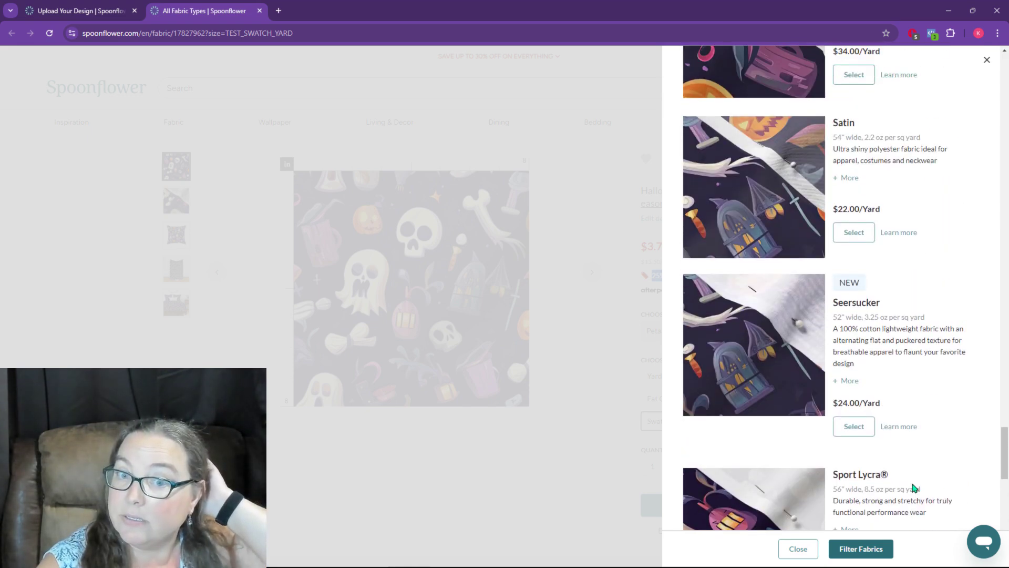
scroll(913, 488, "up", 4)
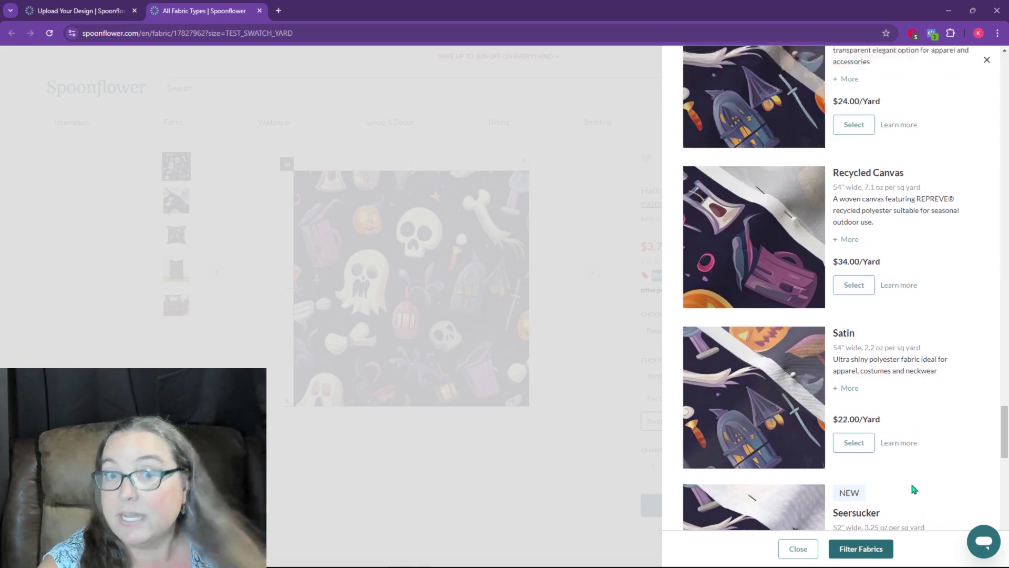
scroll(913, 488, "up", 3)
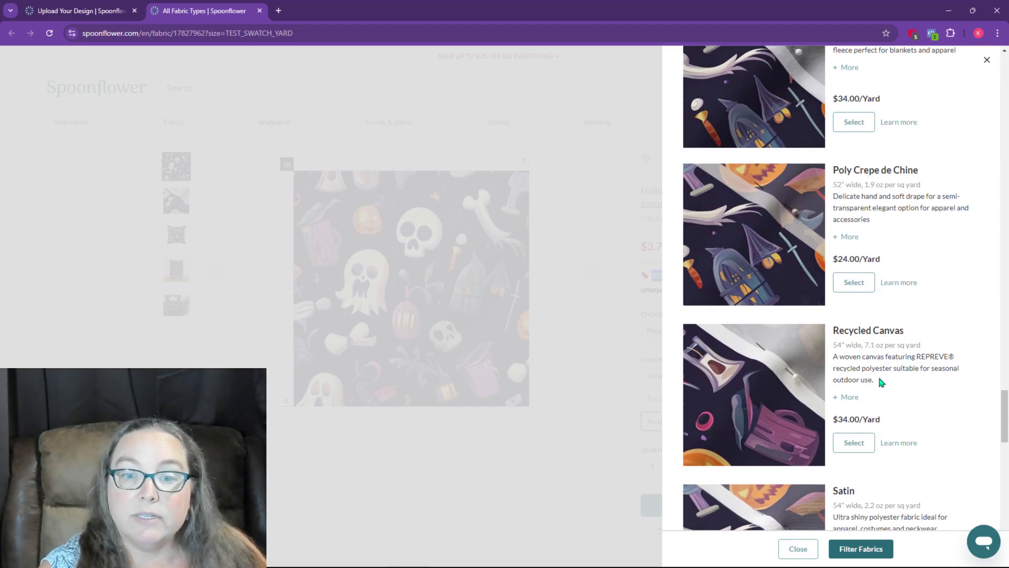
scroll(893, 376, "up", 2)
scroll(913, 371, "up", 3)
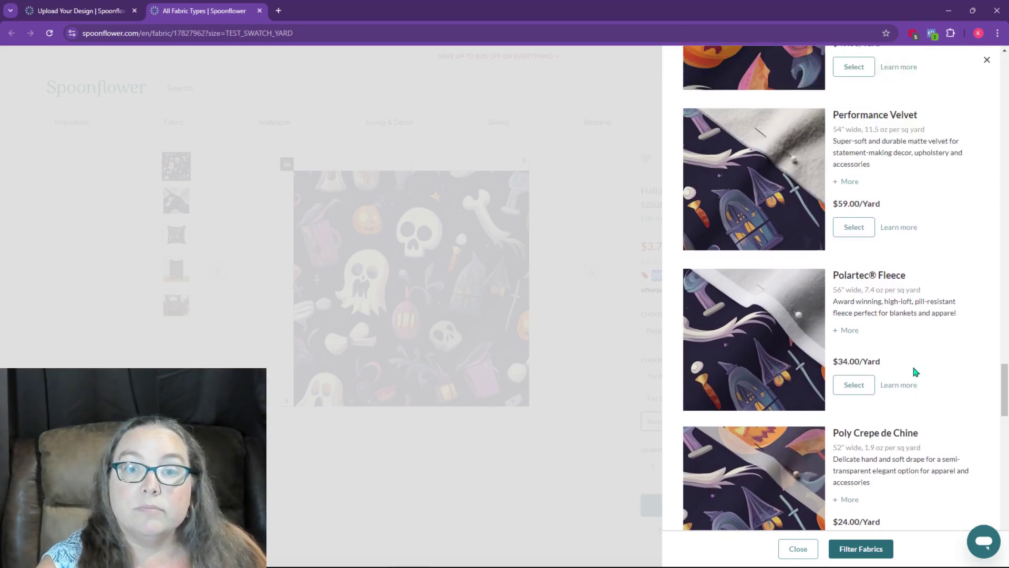
scroll(914, 372, "up", 10)
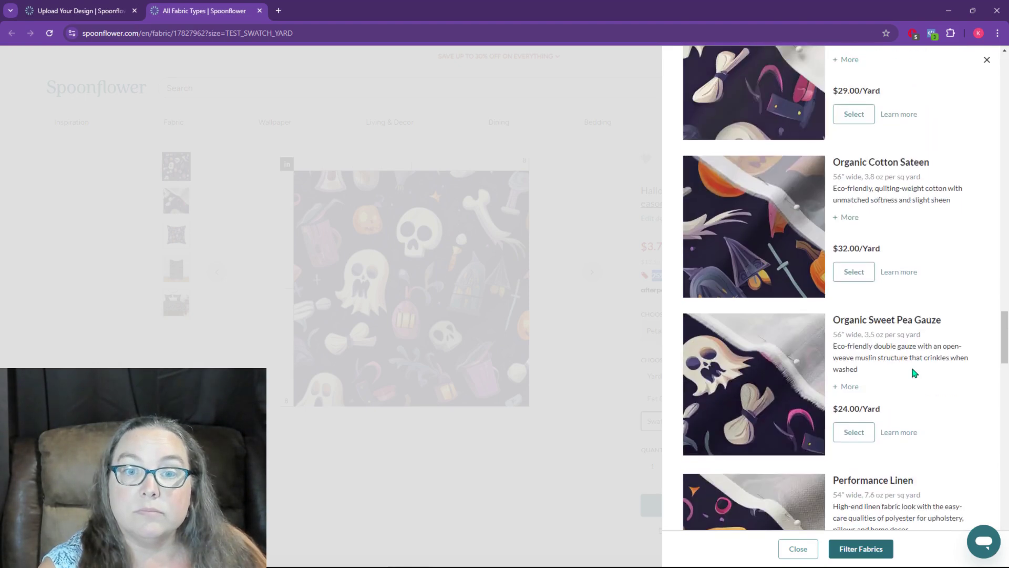
scroll(913, 372, "up", 3)
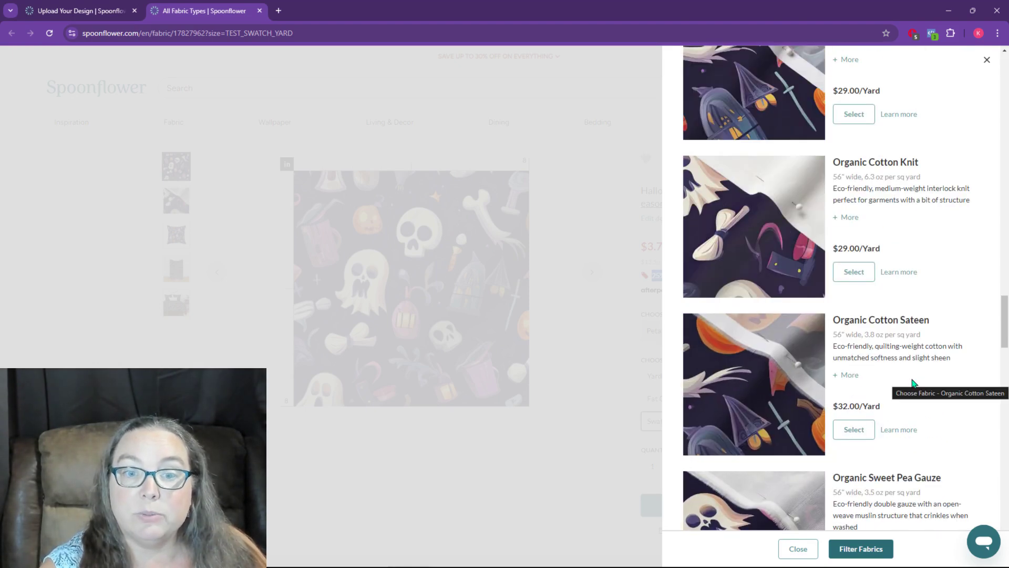
scroll(911, 376, "up", 3)
scroll(910, 378, "up", 10)
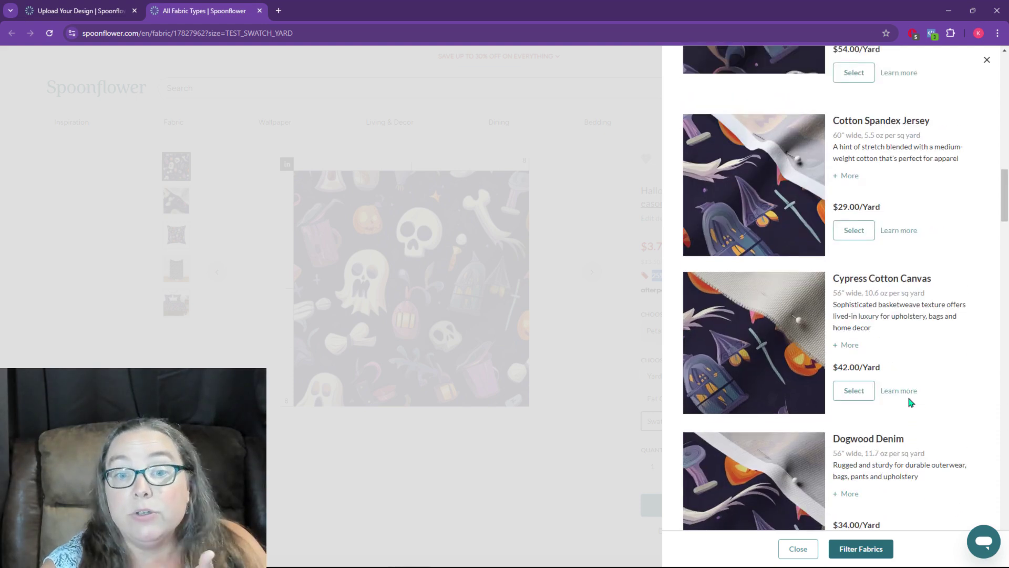
scroll(911, 402, "up", 10)
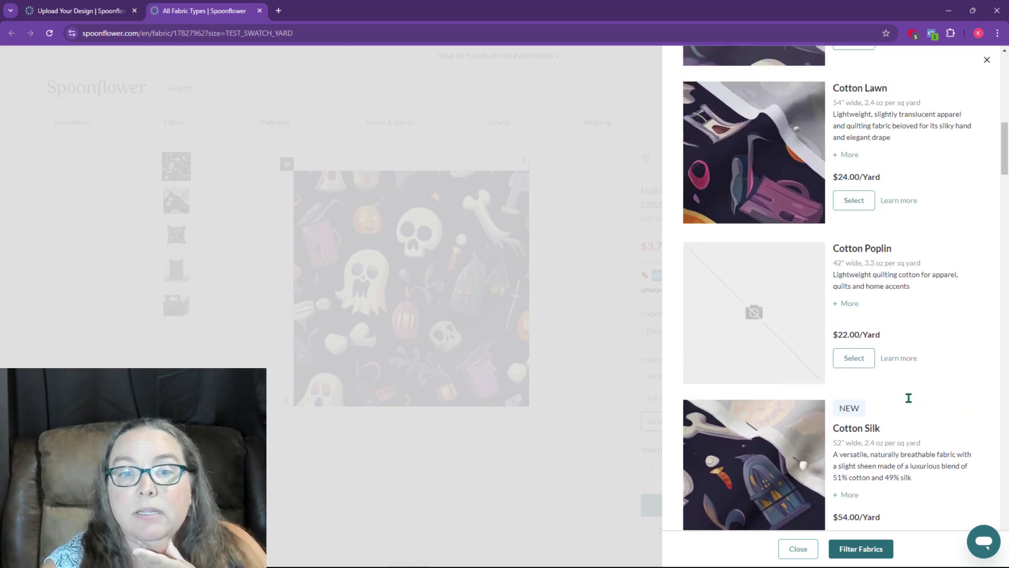
scroll(908, 398, "up", 8)
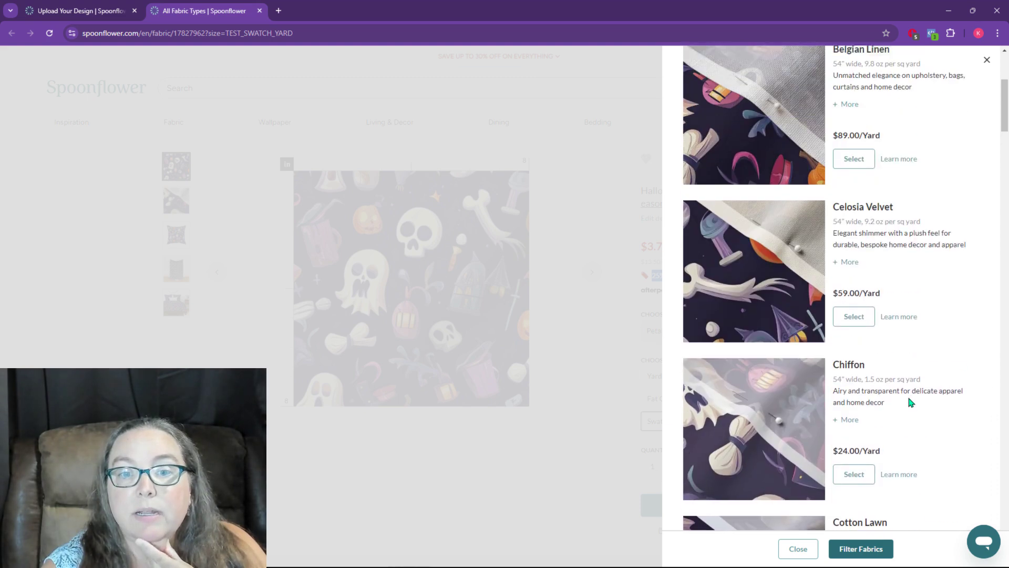
scroll(908, 399, "up", 5)
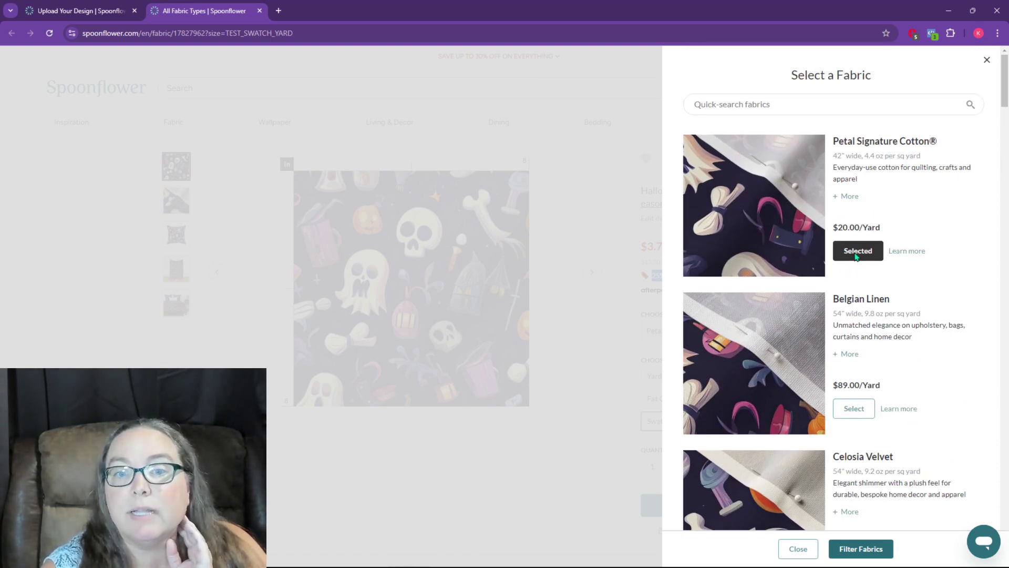
- Pick the Yard 42"x36" size after comparing Fat Quarter, add it to the cart, and view the $13.50 total
left_click(986, 62)
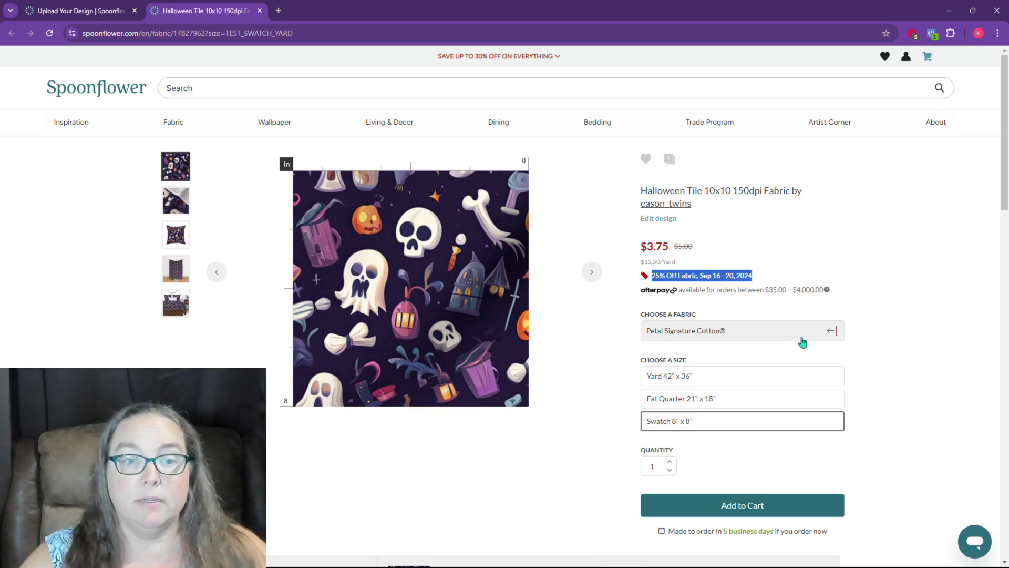
left_click(735, 381)
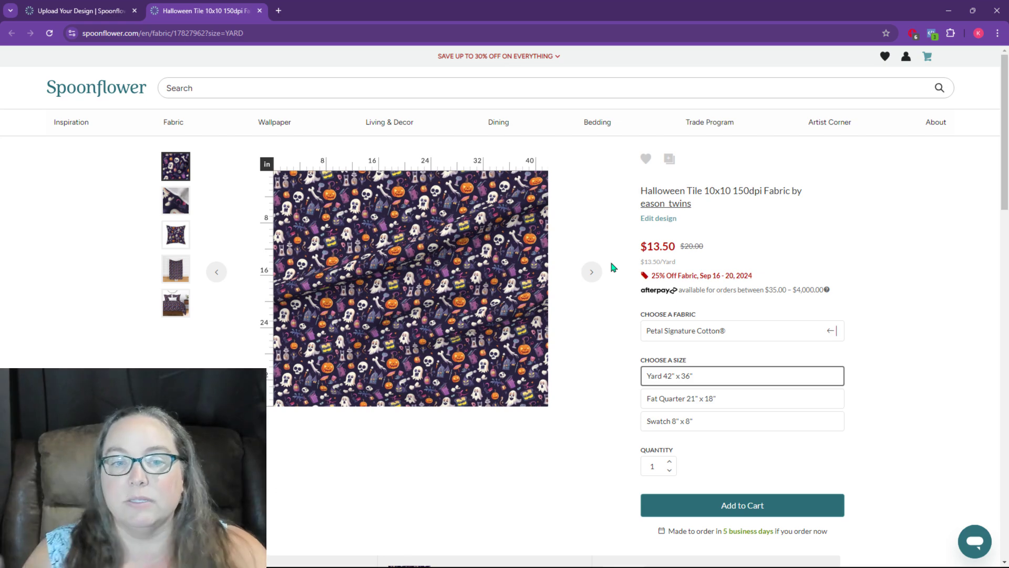
left_click(733, 403)
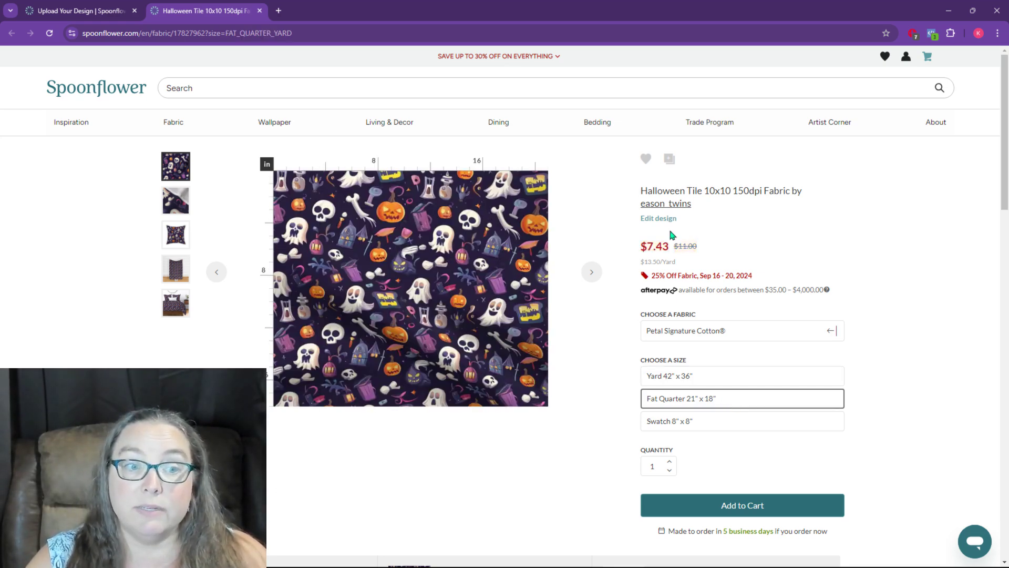
mouse_move(410, 263)
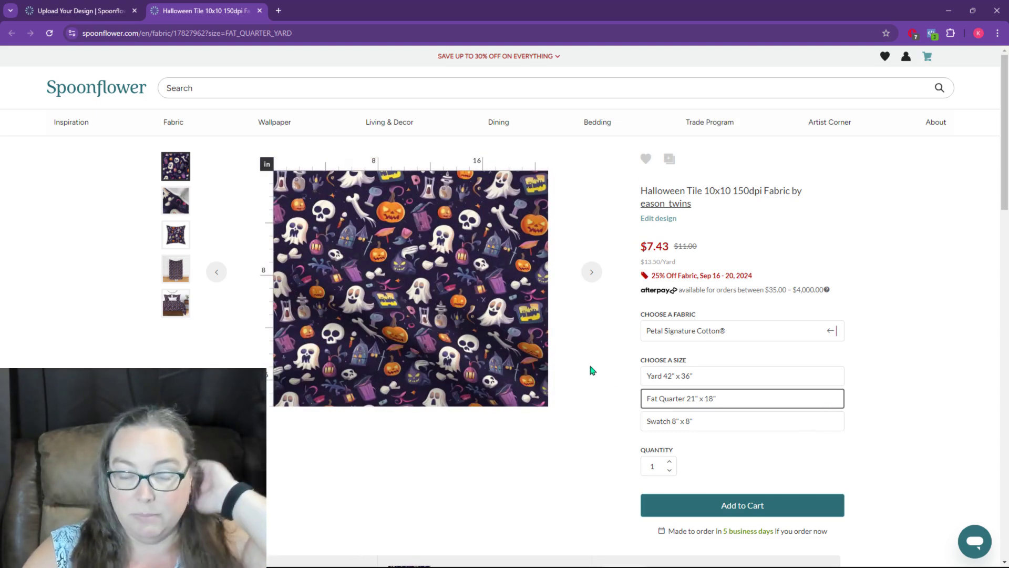
left_click(685, 375)
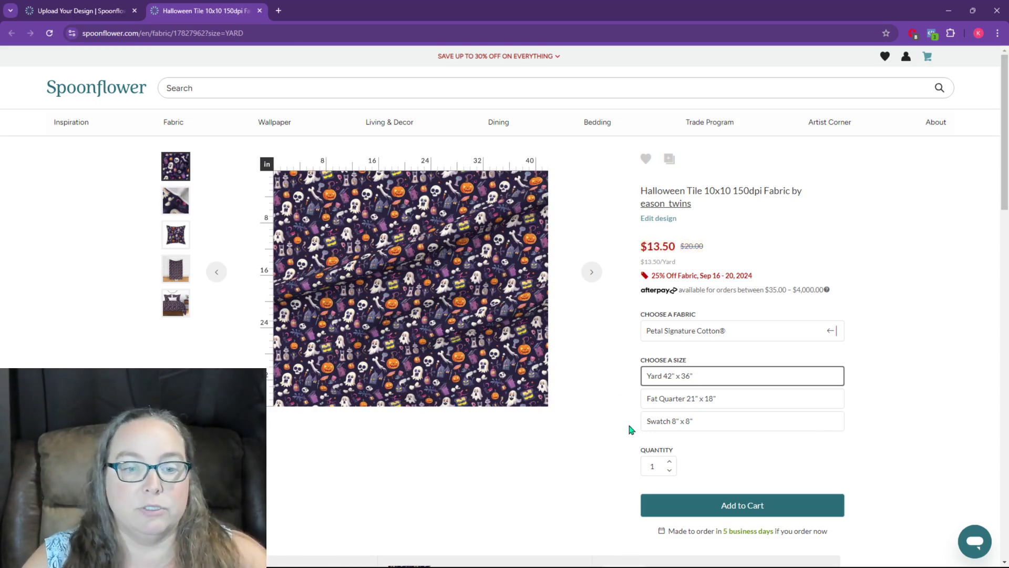
left_click(775, 509)
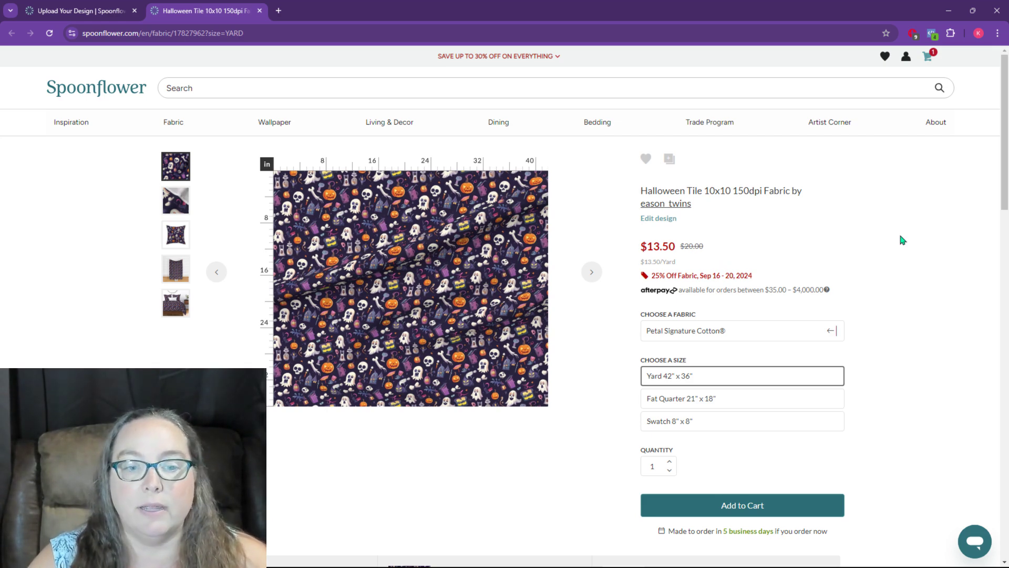
left_click(928, 57)
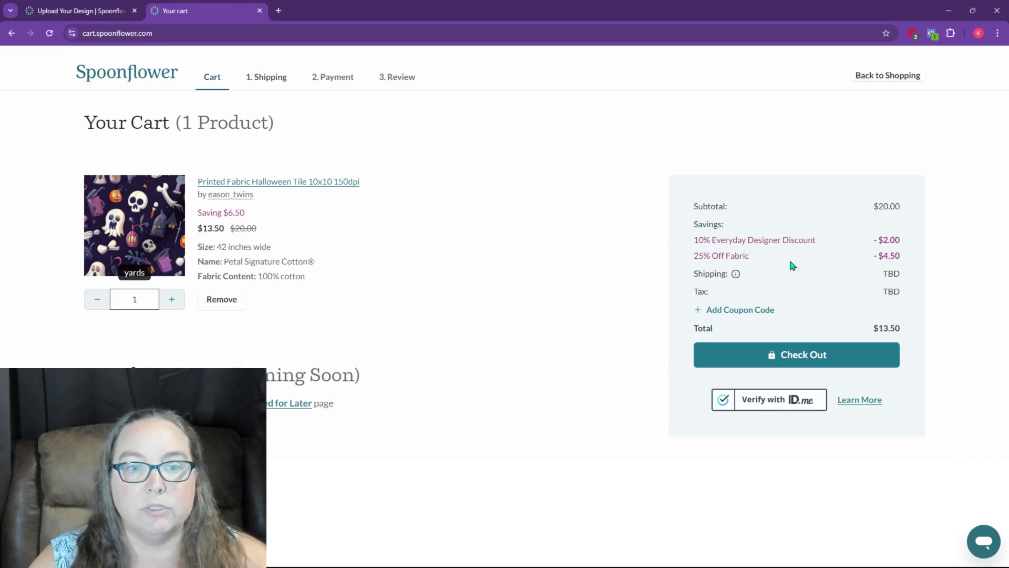
- Highlight the 10% Everyday Designer Discount ($2.00) line in the cart's order summary
left_click_drag(699, 240, 824, 243)
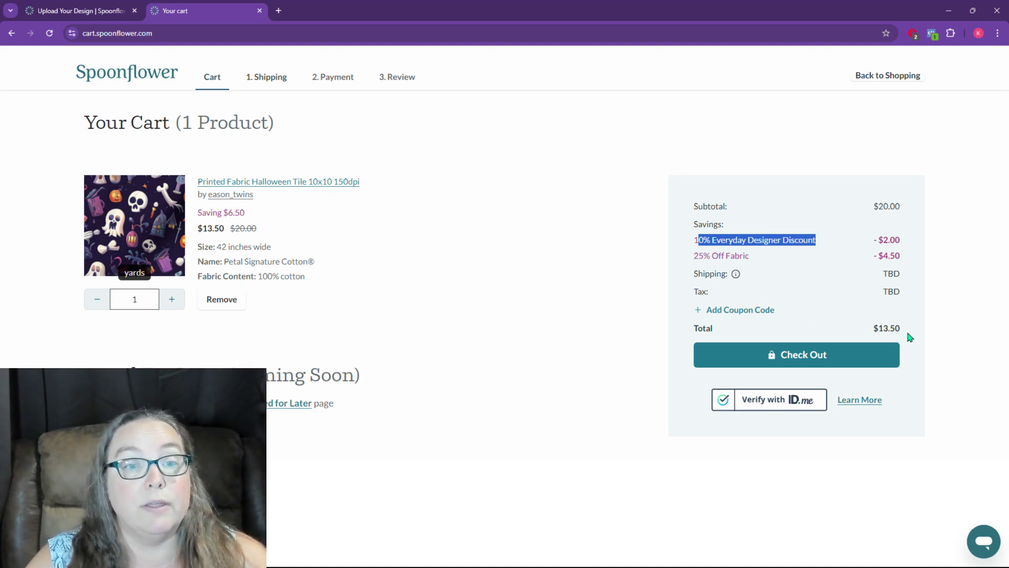
mouse_move(737, 275)
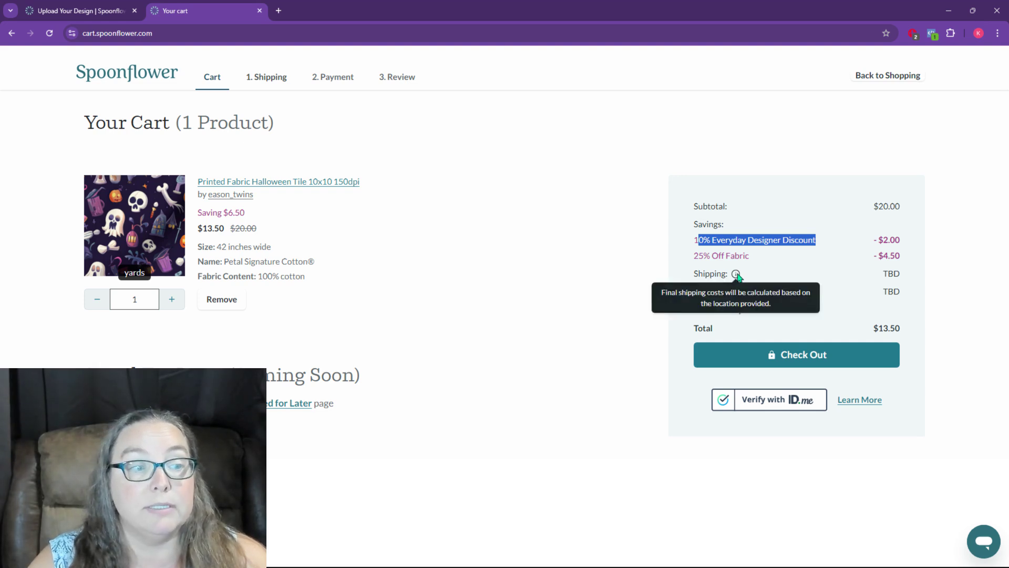